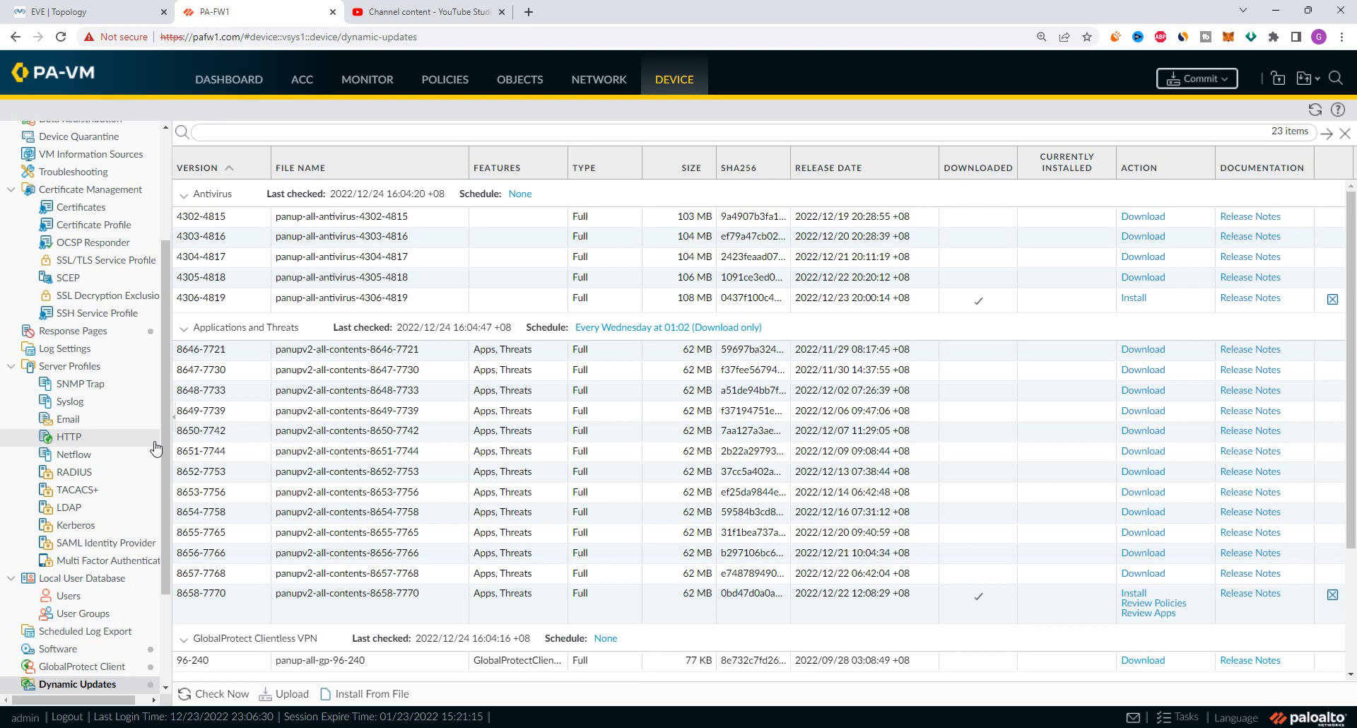
Switch to the Dashboard to view General Information, showing software version 10.1.0
{"action": "scroll", "coordinate": [106, 559], "scroll_direction": "down", "scroll_amount": 2}
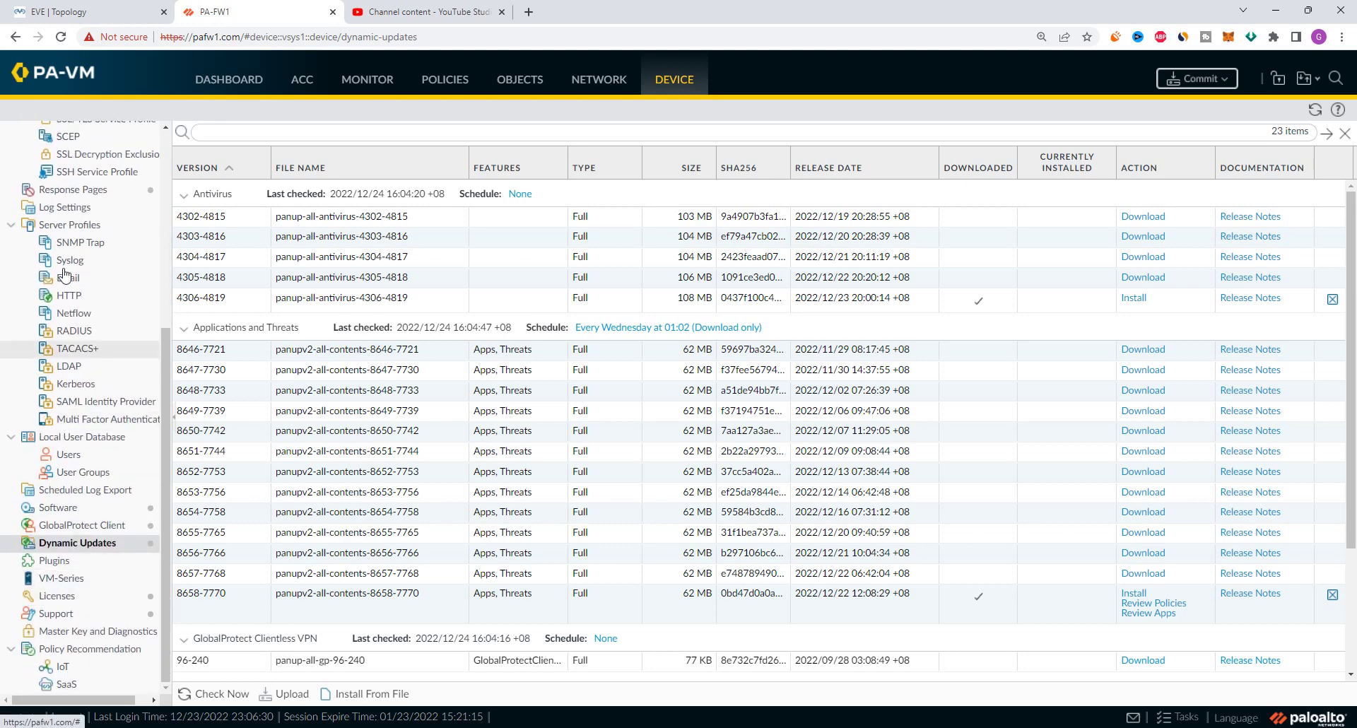
{"action": "left_click", "coordinate": [216, 88]}
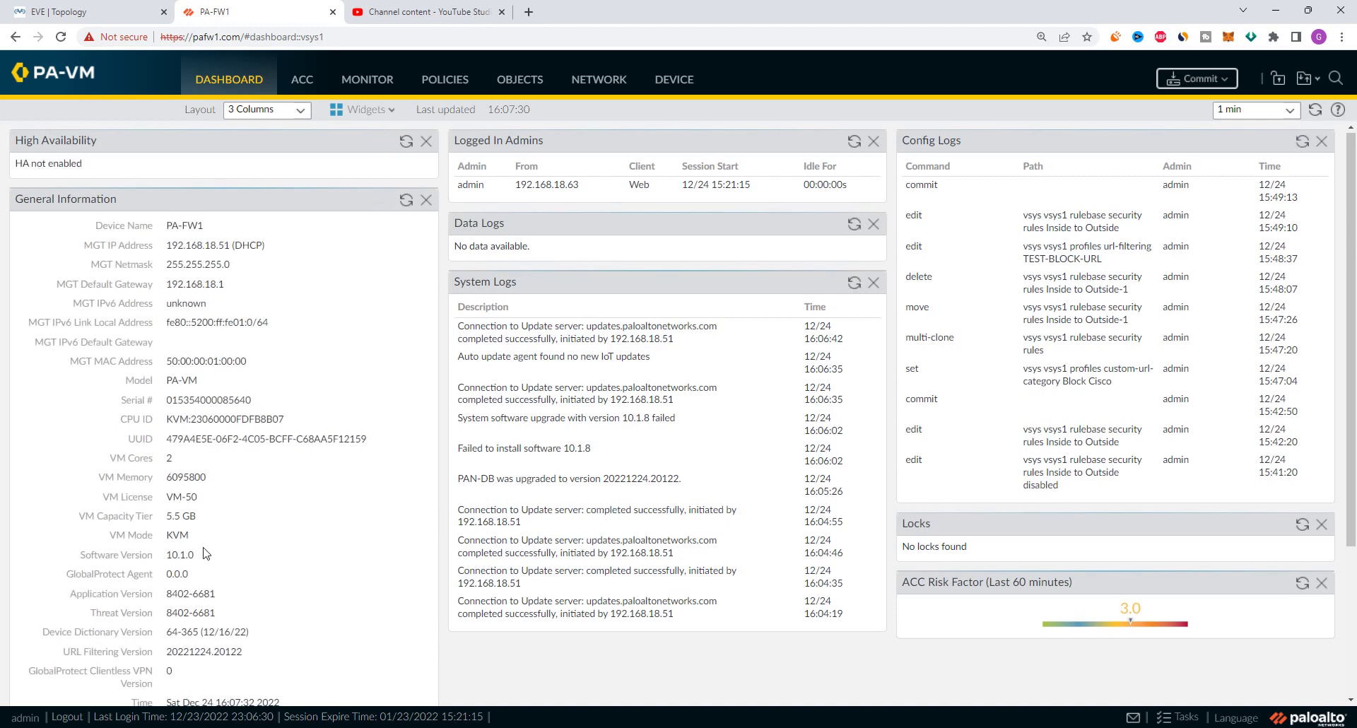
Highlight each part of the running version 10.1.0 on the Dashboard, then return to Dynamic Updates
{"action": "scroll", "coordinate": [183, 404], "scroll_direction": "down", "scroll_amount": 3}
{"action": "scroll", "coordinate": [182, 404], "scroll_direction": "up", "scroll_amount": 2}
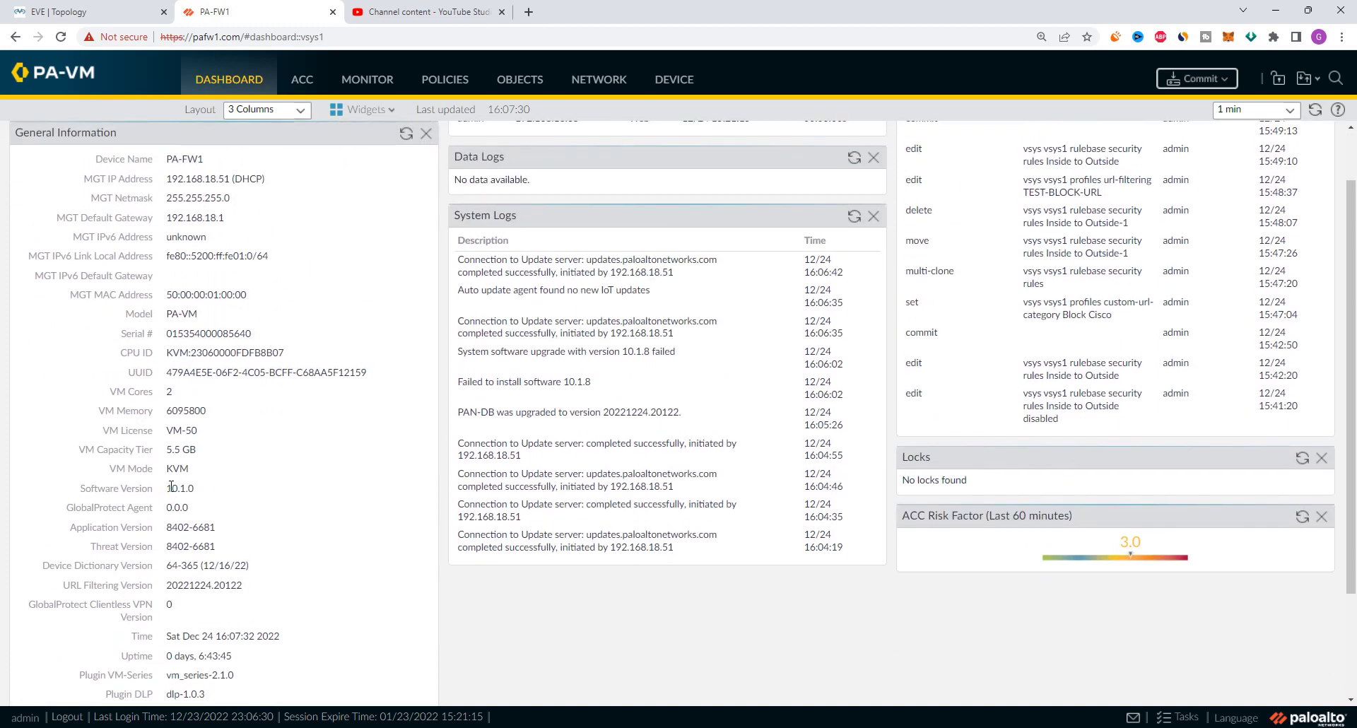
{"action": "left_click_drag", "start_coordinate": [169, 487], "coordinate": [196, 493]}
{"action": "left_click", "coordinate": [201, 493]}
{"action": "left_click_drag", "start_coordinate": [168, 488], "coordinate": [178, 488]}
{"action": "left_click", "coordinate": [187, 489]}
{"action": "left_click_drag", "start_coordinate": [181, 488], "coordinate": [185, 486]}
{"action": "left_click_drag", "start_coordinate": [187, 488], "coordinate": [201, 492]}
{"action": "left_click_drag", "start_coordinate": [169, 490], "coordinate": [194, 491]}
{"action": "left_click", "coordinate": [228, 498]}
{"action": "left_click", "coordinate": [681, 84]}
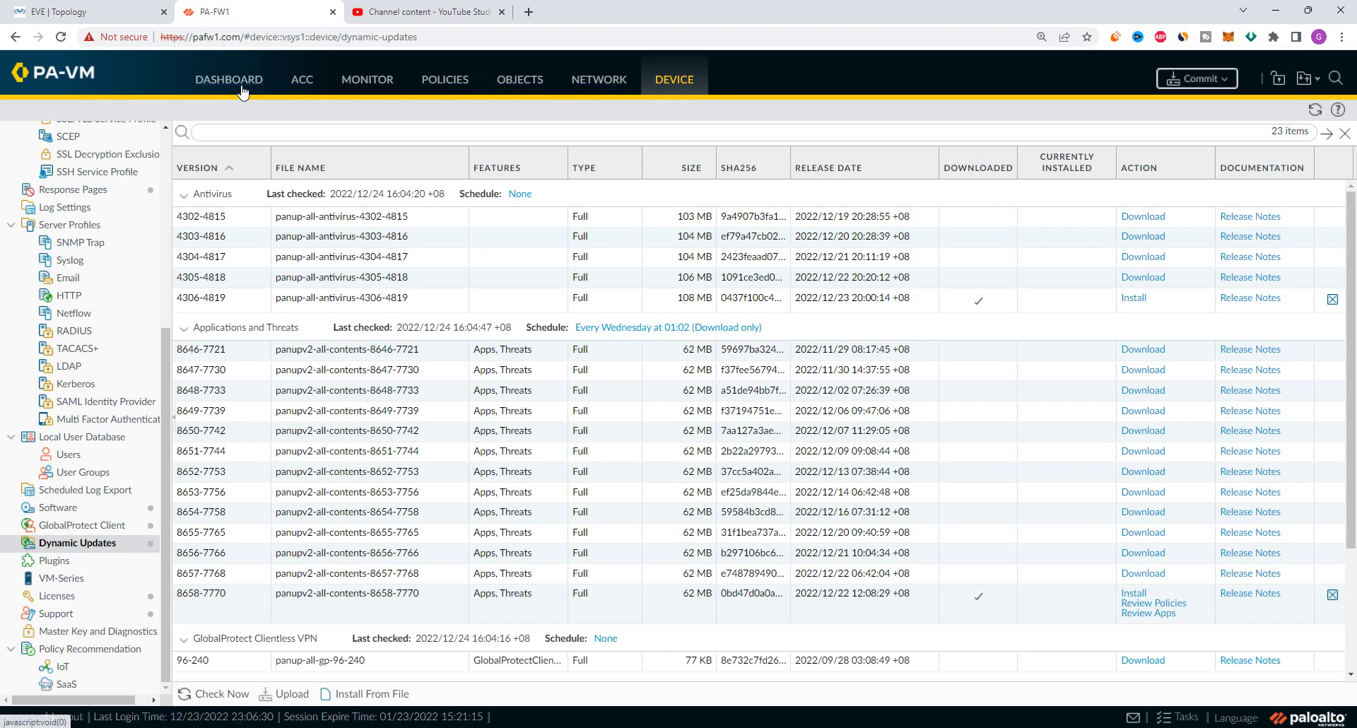
Open Device > Software and locate the installed 10.1.0 release in the version table
{"action": "left_click", "coordinate": [77, 510]}
{"action": "scroll", "coordinate": [435, 470], "scroll_direction": "down", "scroll_amount": 5}
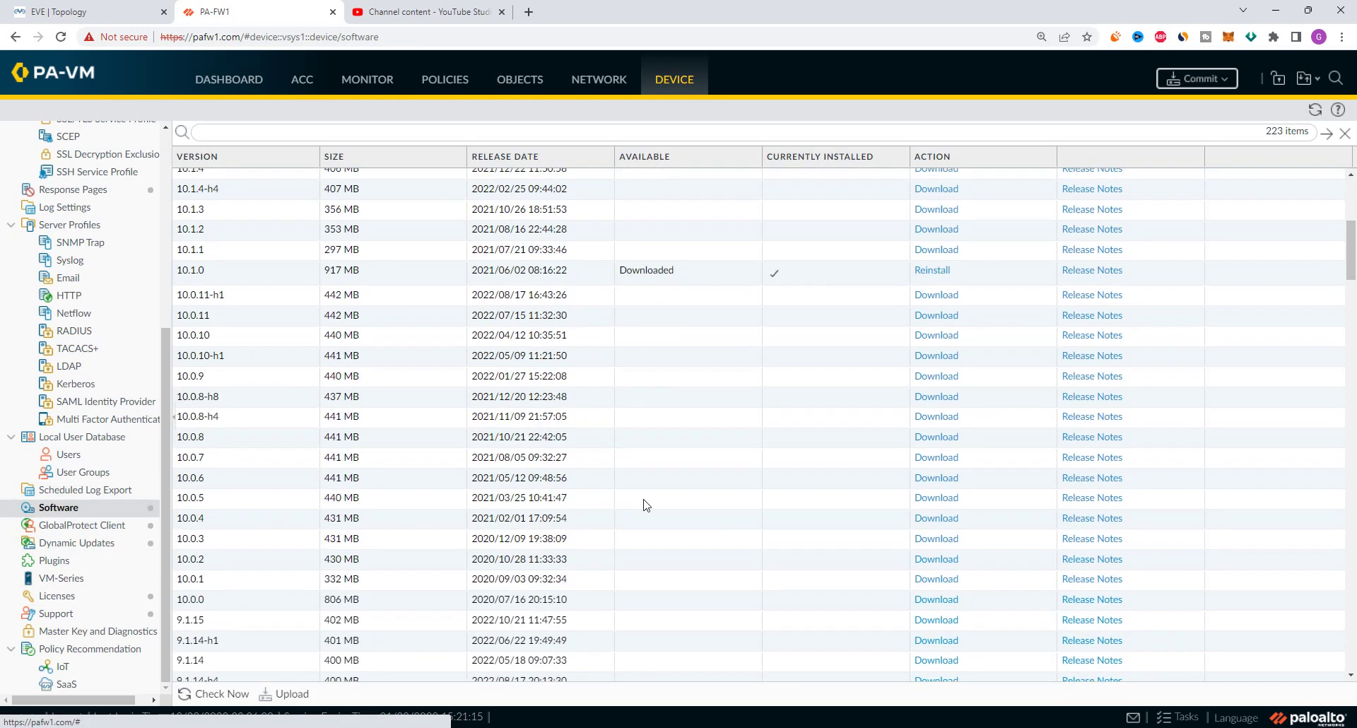
{"action": "left_click", "coordinate": [206, 275]}
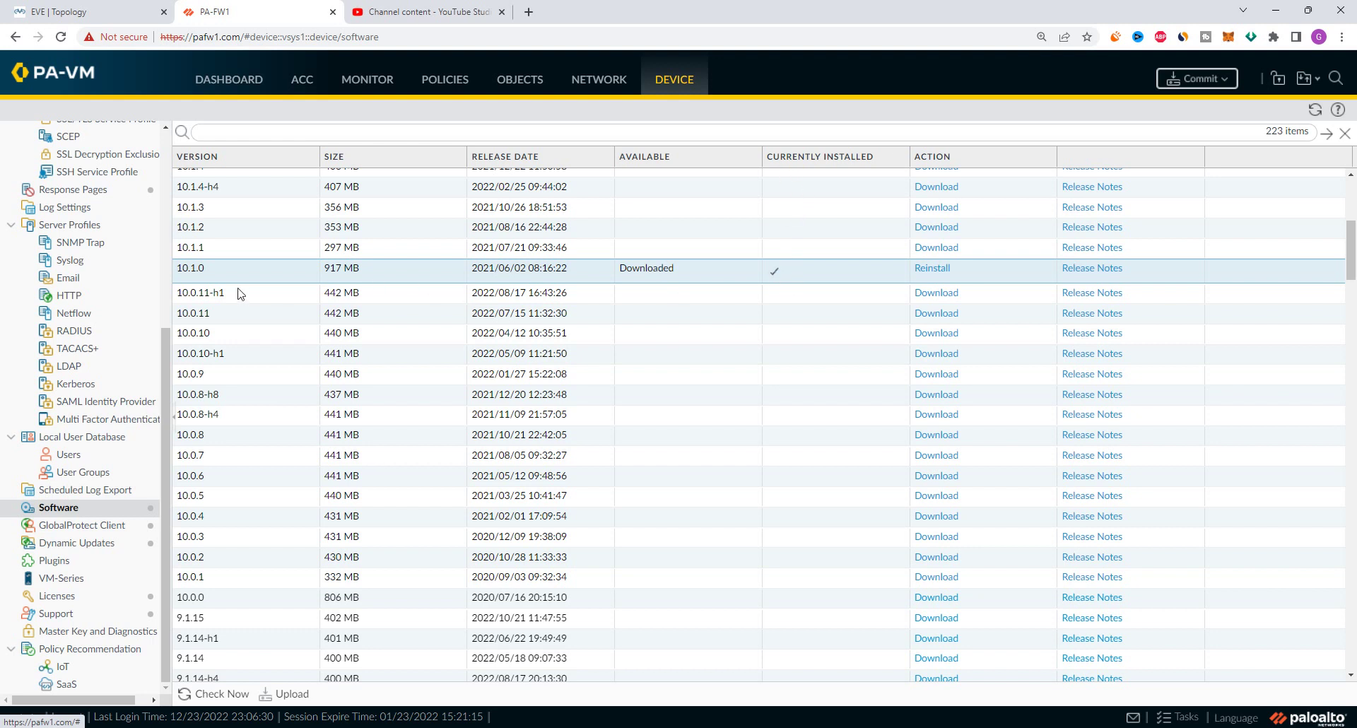
{"action": "scroll", "coordinate": [239, 291], "scroll_direction": "up", "scroll_amount": 3}
{"action": "scroll", "coordinate": [205, 484], "scroll_direction": "up", "scroll_amount": 2}
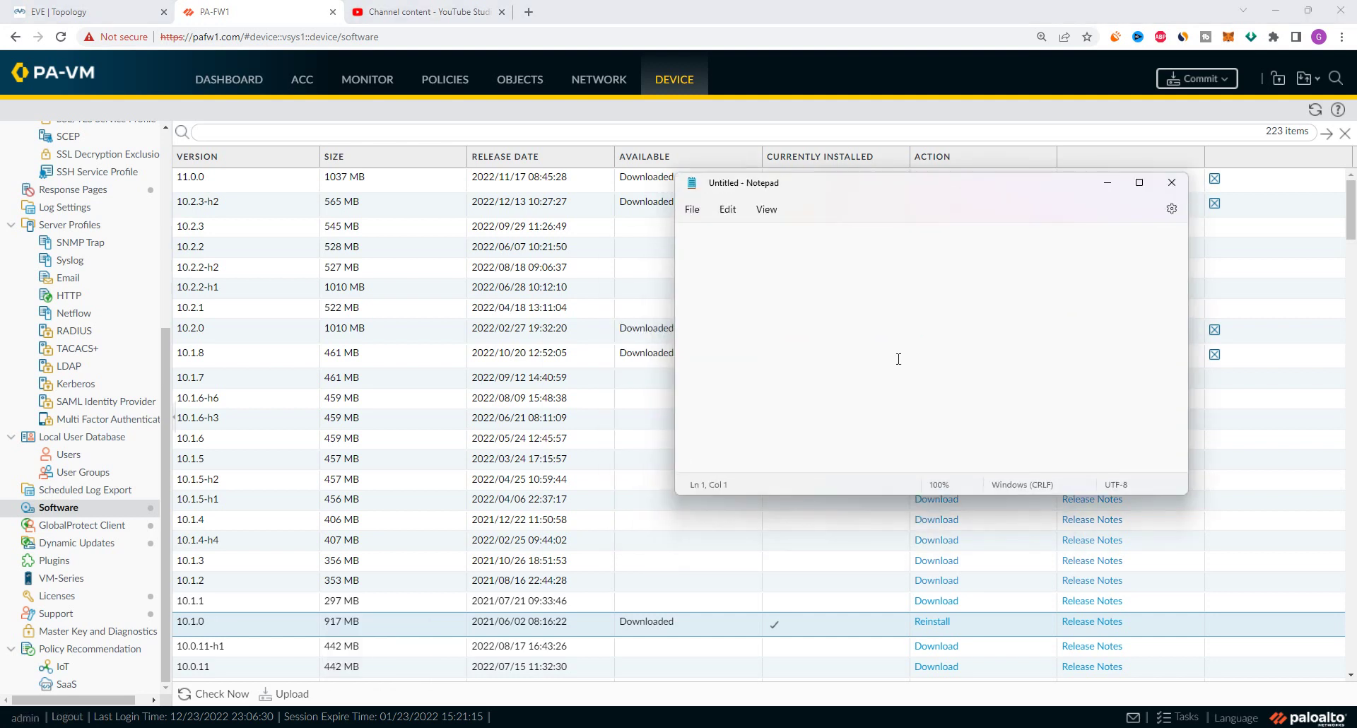
Note the first upgrade hops 10.1.0 → 10.1.8 → 10.2.0 in Notepad, checking the 10.1.8 row
{"action": "type", "text": "10.1.0 --> 10.1.x"}
{"action": "left_click", "coordinate": [214, 357]}
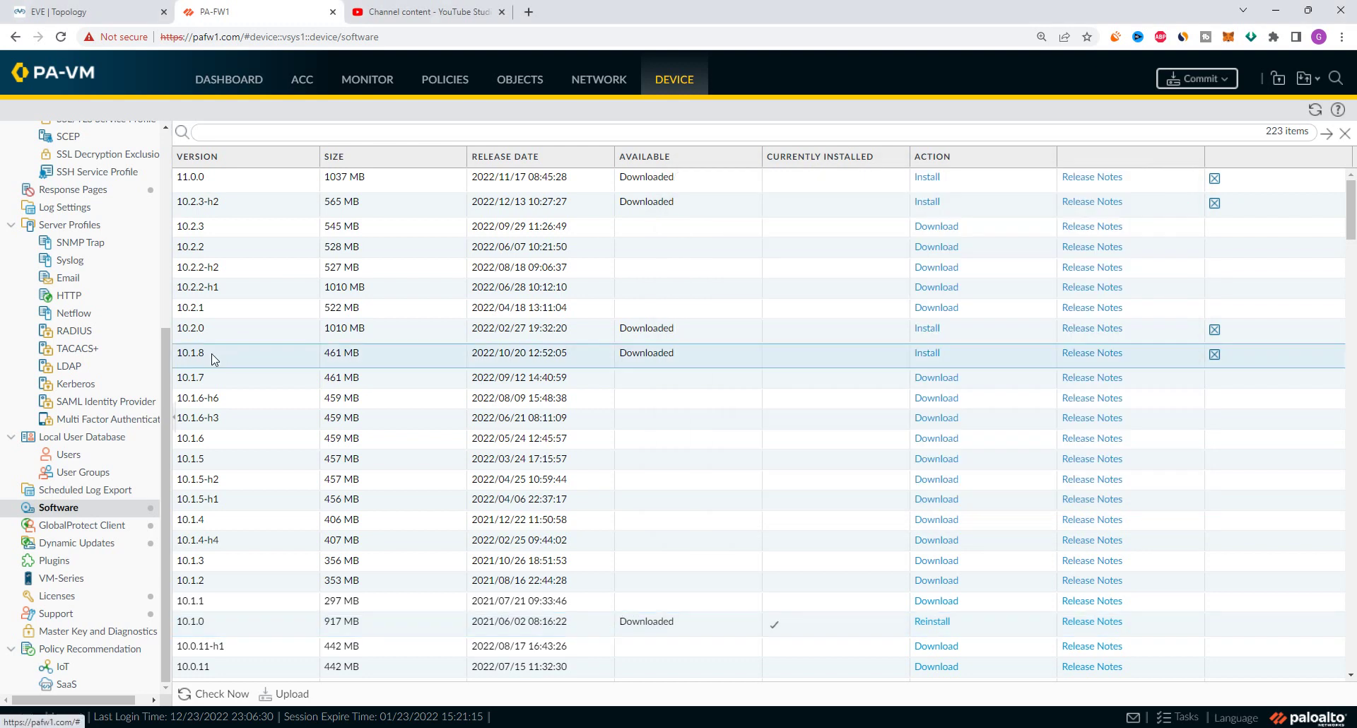
{"action": "key", "text": "alt+Tab"}
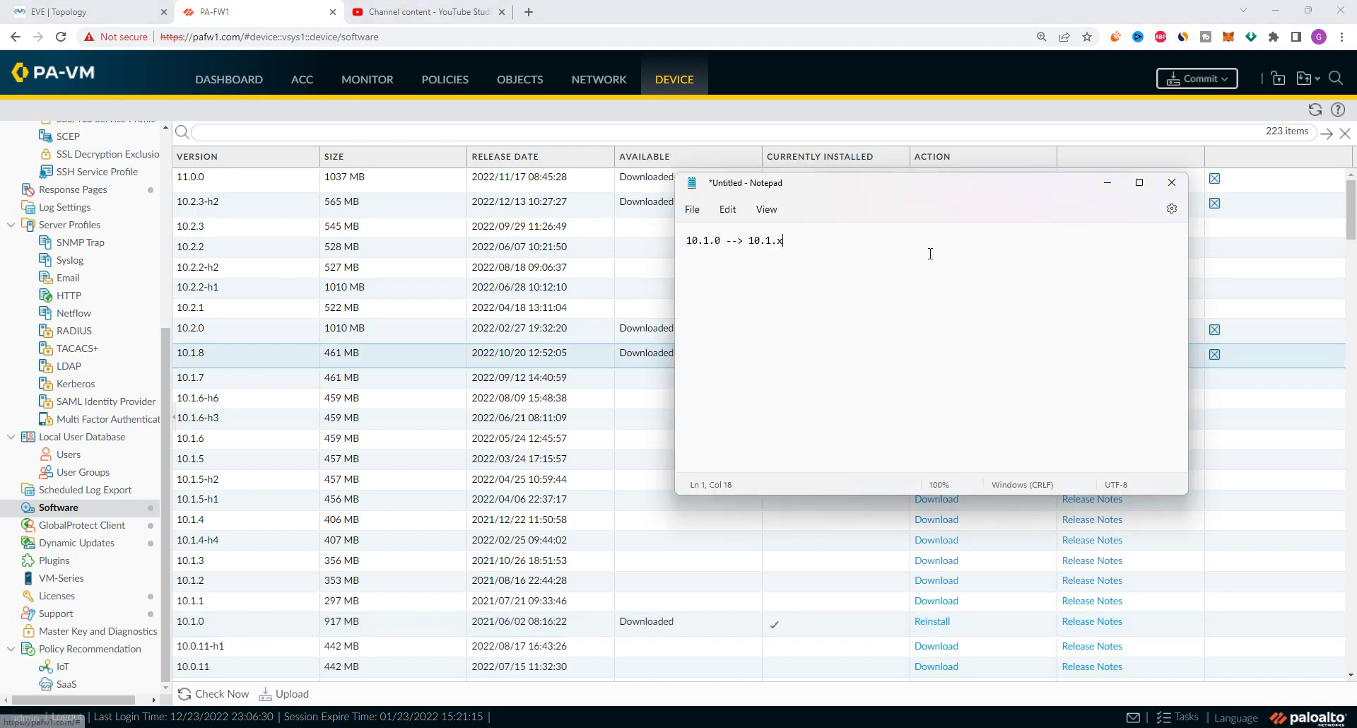
{"action": "key", "text": "BackSpace"}
{"action": "type", "text": "8"}
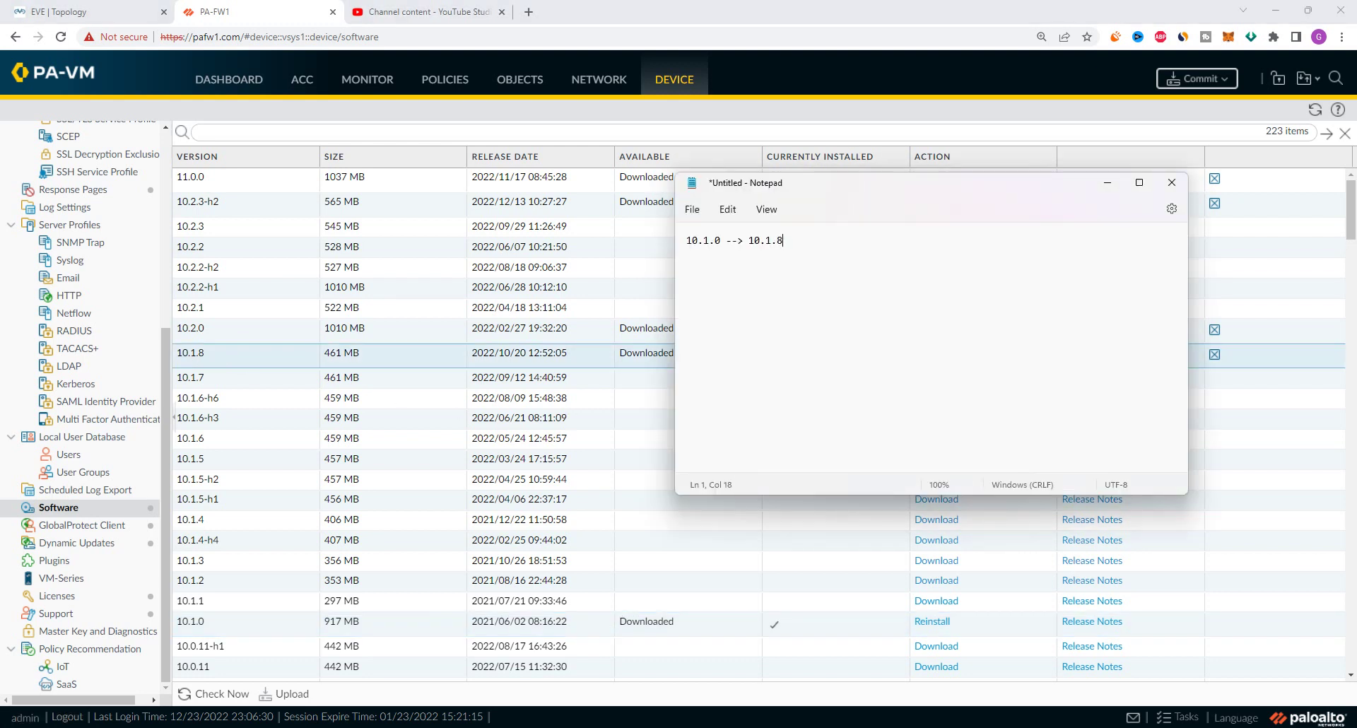
{"action": "key", "text": "Return"}
{"action": "type", "text": "10.1.8 --> 10.2.0 10.2.0 -->"}
{"action": "key", "text": "BackSpace"}
{"action": "key", "text": "BackSpace"}
{"action": "type", "text": "> 10"}
Check the 10.2.0 and 10.2.3-h2 rows, then finish the path through 10.2.3-h2 to 11.0.0
{"action": "left_click", "coordinate": [205, 338]}
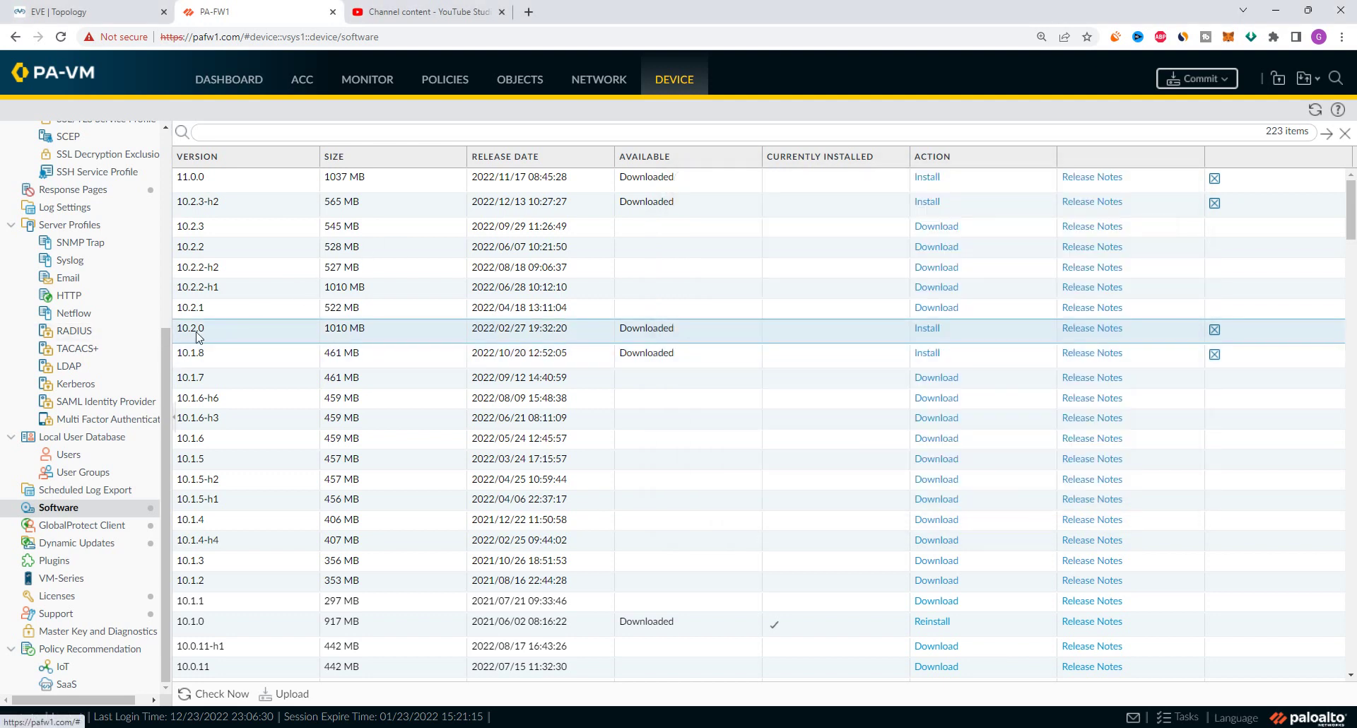
{"action": "left_click", "coordinate": [228, 211]}
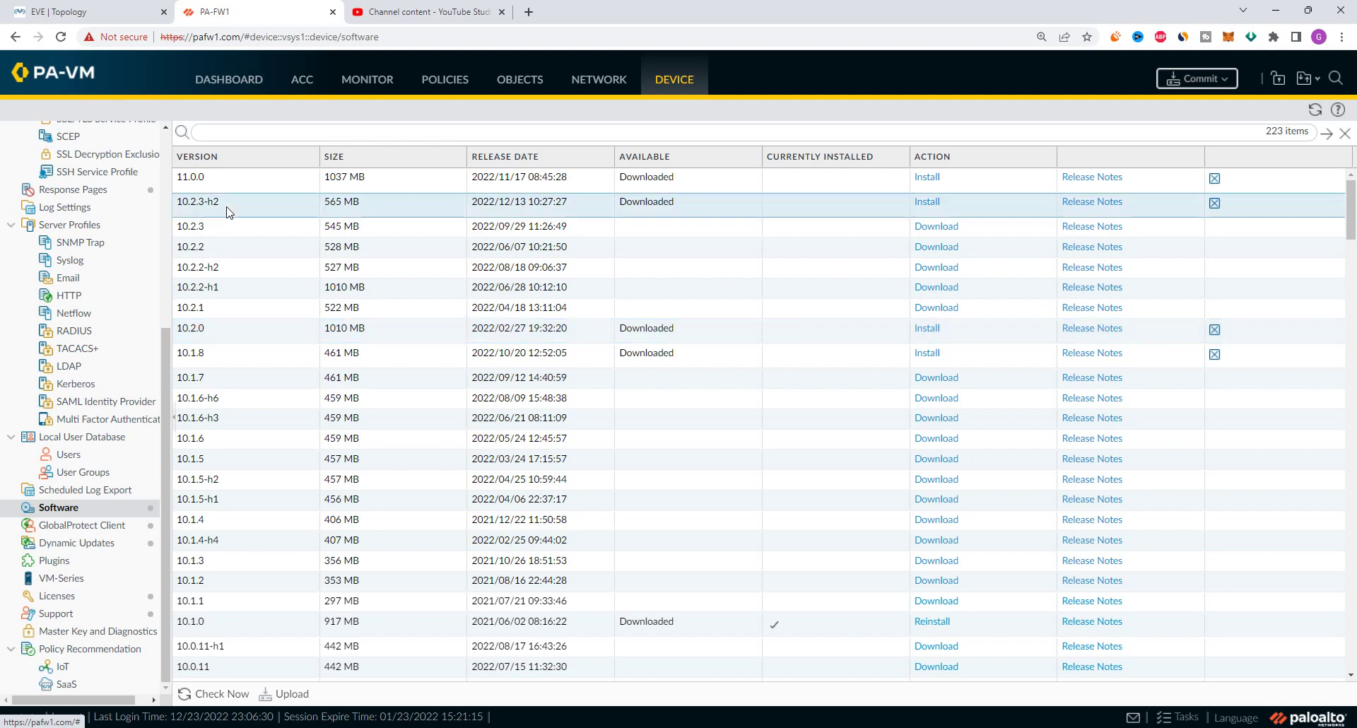
{"action": "key", "text": "alt+Tab"}
{"action": "key", "text": "BackSpace"}
{"action": "type", "text": "3-h3"}
{"action": "type", "text": "2"}
{"action": "type", "text": "11.0.0"}
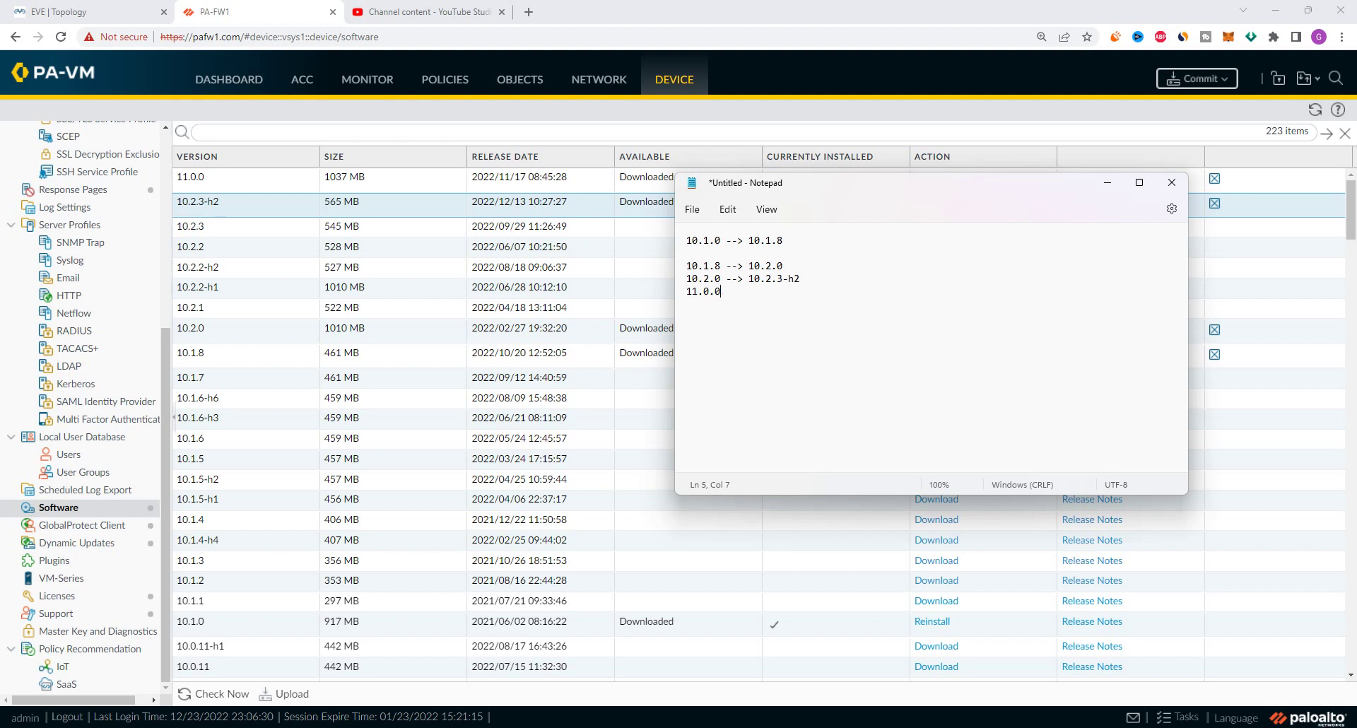
Highlight the first hop 10.1.0 → 10.1.8 in the notes, then minimize Notepad
{"action": "left_click", "coordinate": [687, 240]}
{"action": "left_click_drag", "start_coordinate": [688, 241], "coordinate": [786, 240]}
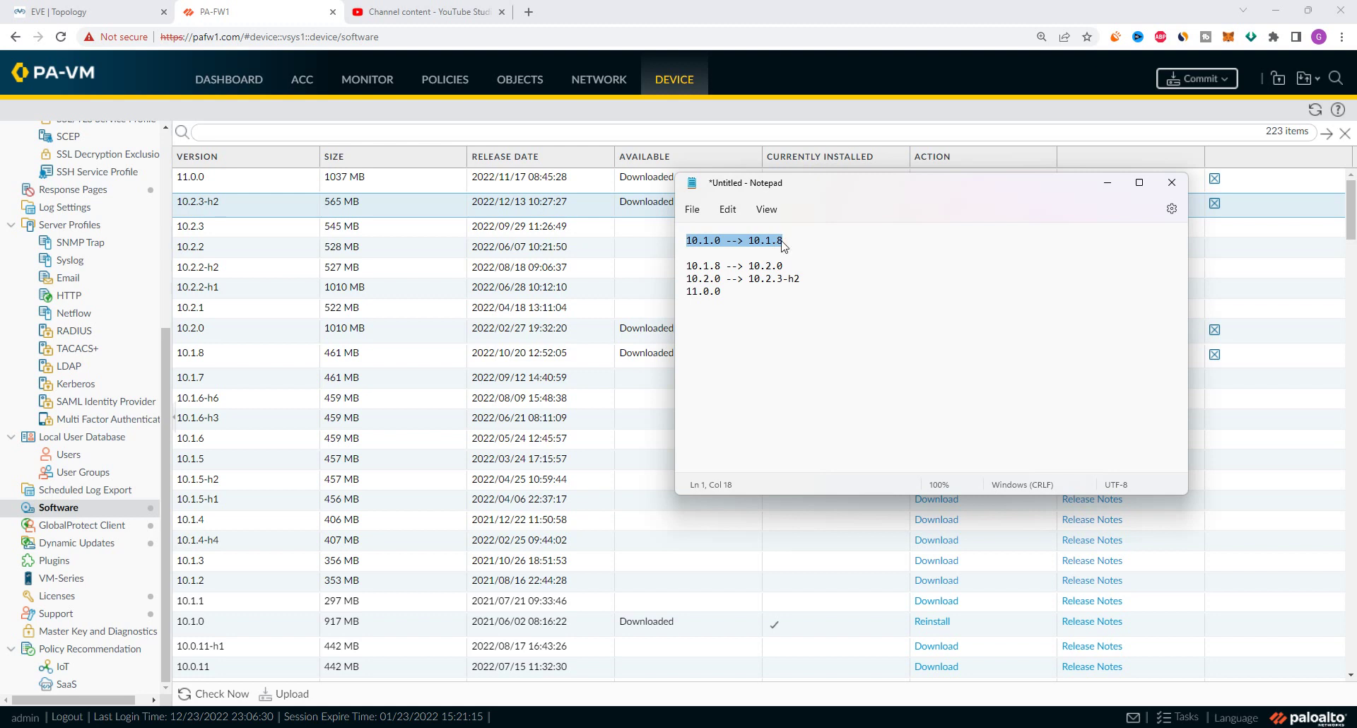
{"action": "left_click", "coordinate": [708, 241]}
{"action": "left_click_drag", "start_coordinate": [797, 234], "coordinate": [680, 241]}
{"action": "left_click", "coordinate": [724, 241]}
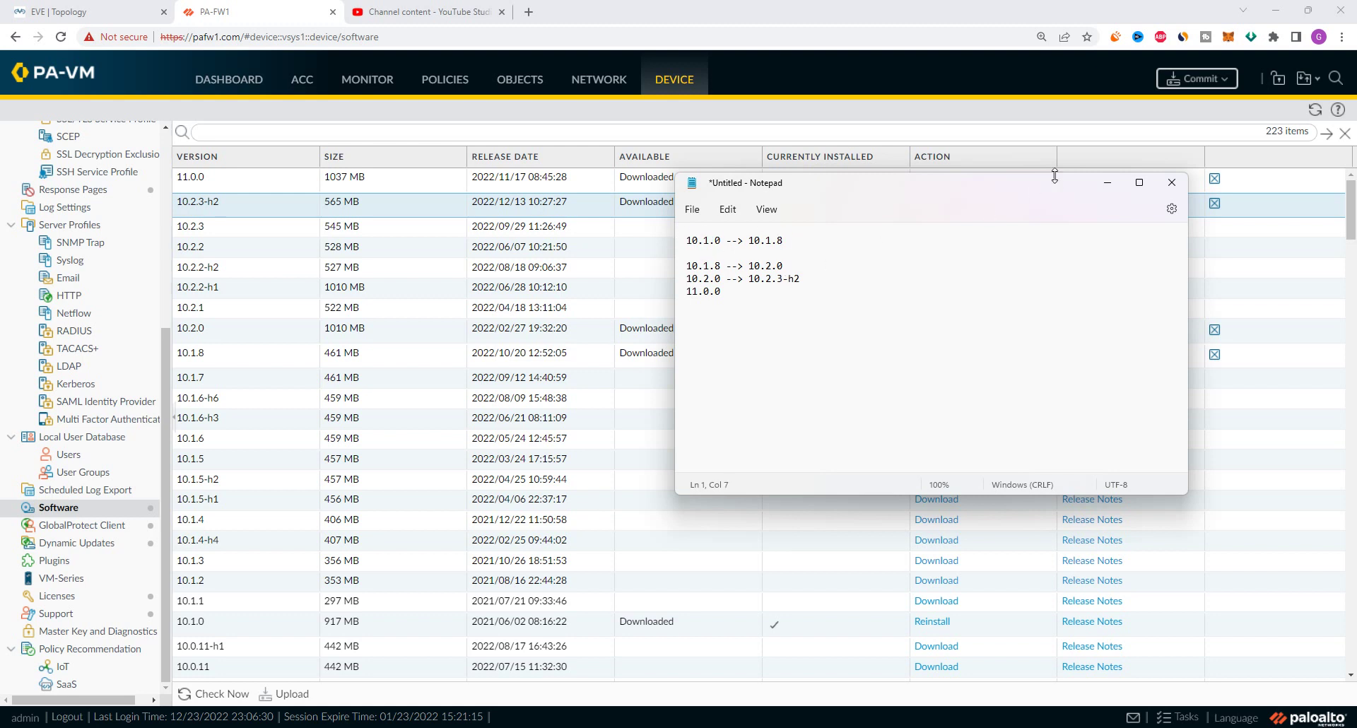
{"action": "left_click", "coordinate": [1108, 185]}
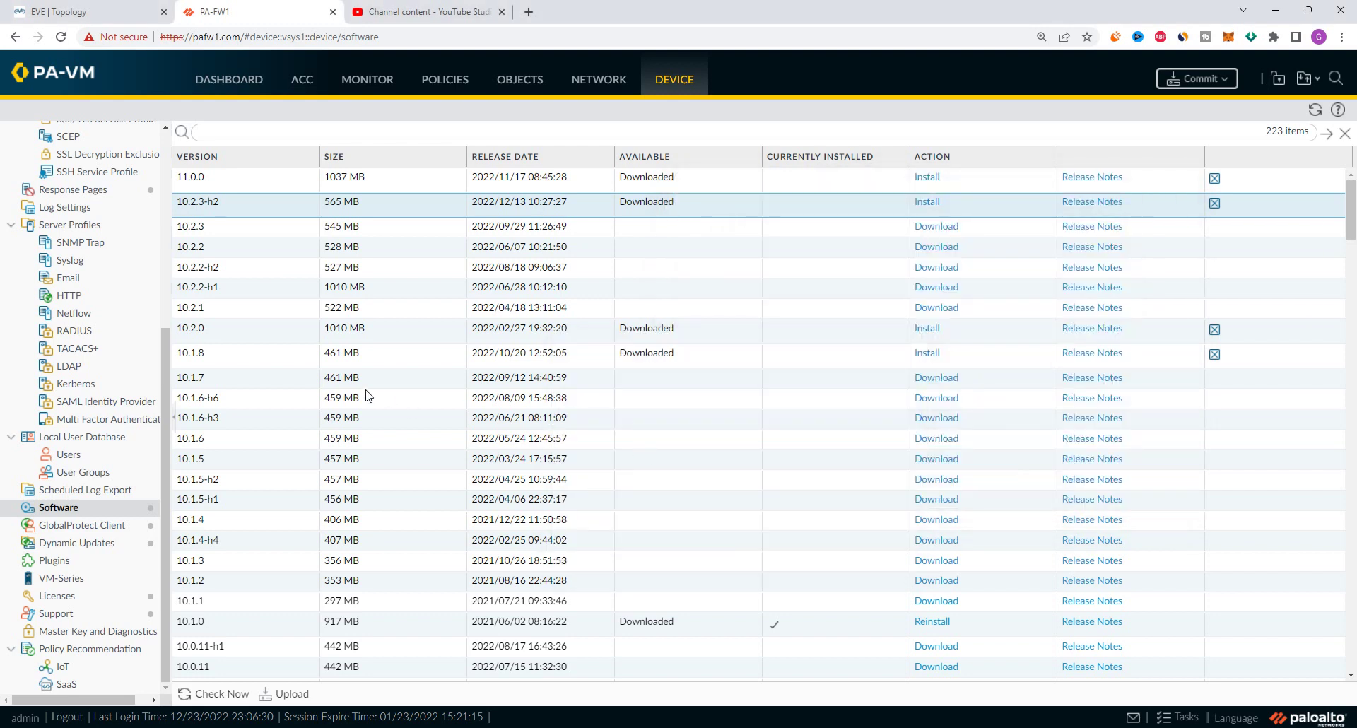
Run Check Now so the Software list refreshes to 225 releases, including 10.1.8-h2
{"action": "left_click", "coordinate": [668, 355]}
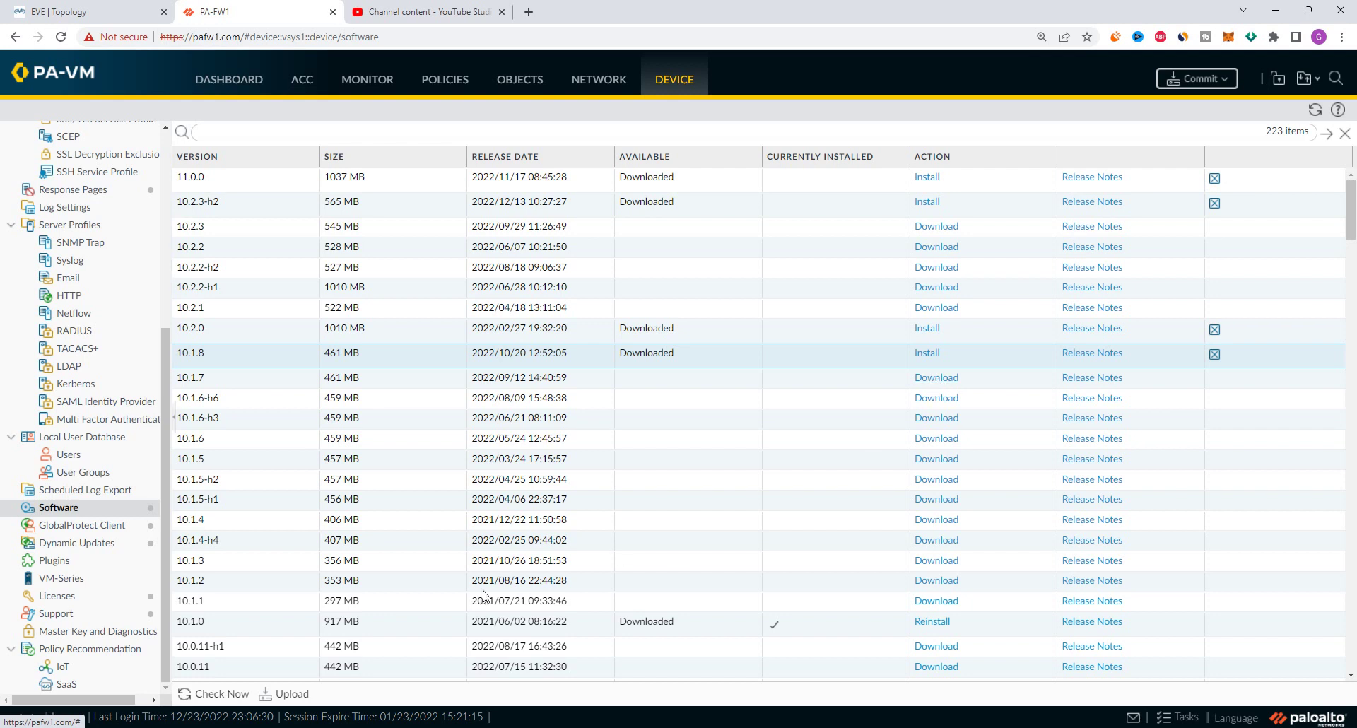
{"action": "left_click", "coordinate": [233, 695]}
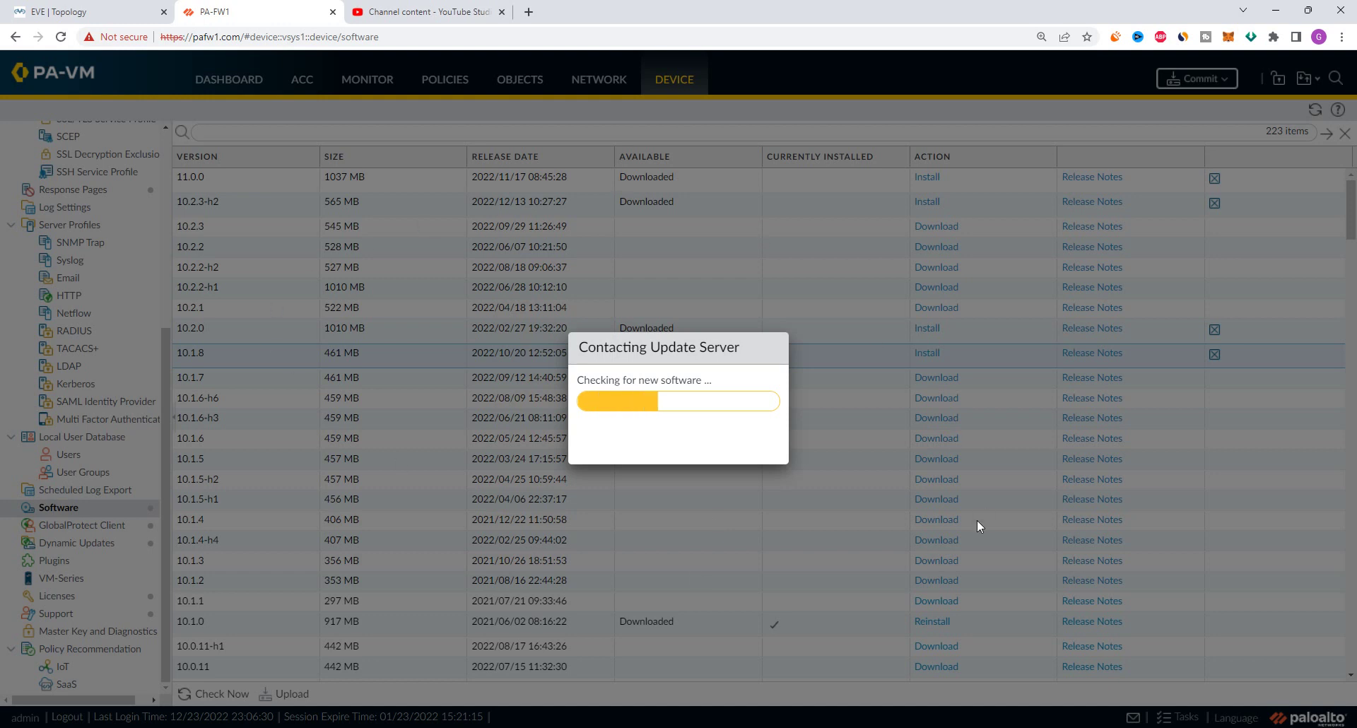
{"action": "scroll", "coordinate": [980, 523], "scroll_direction": "down", "scroll_amount": 2}
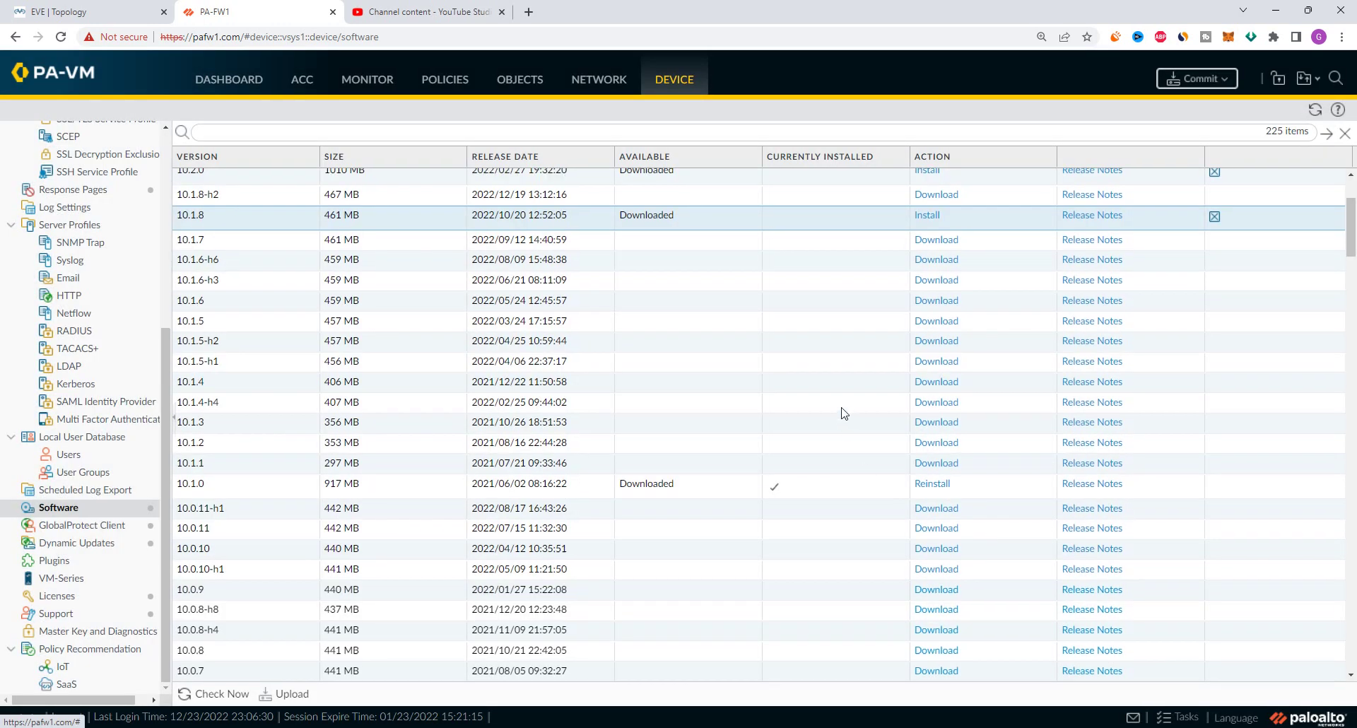
{"action": "scroll", "coordinate": [834, 428], "scroll_direction": "up", "scroll_amount": 2}
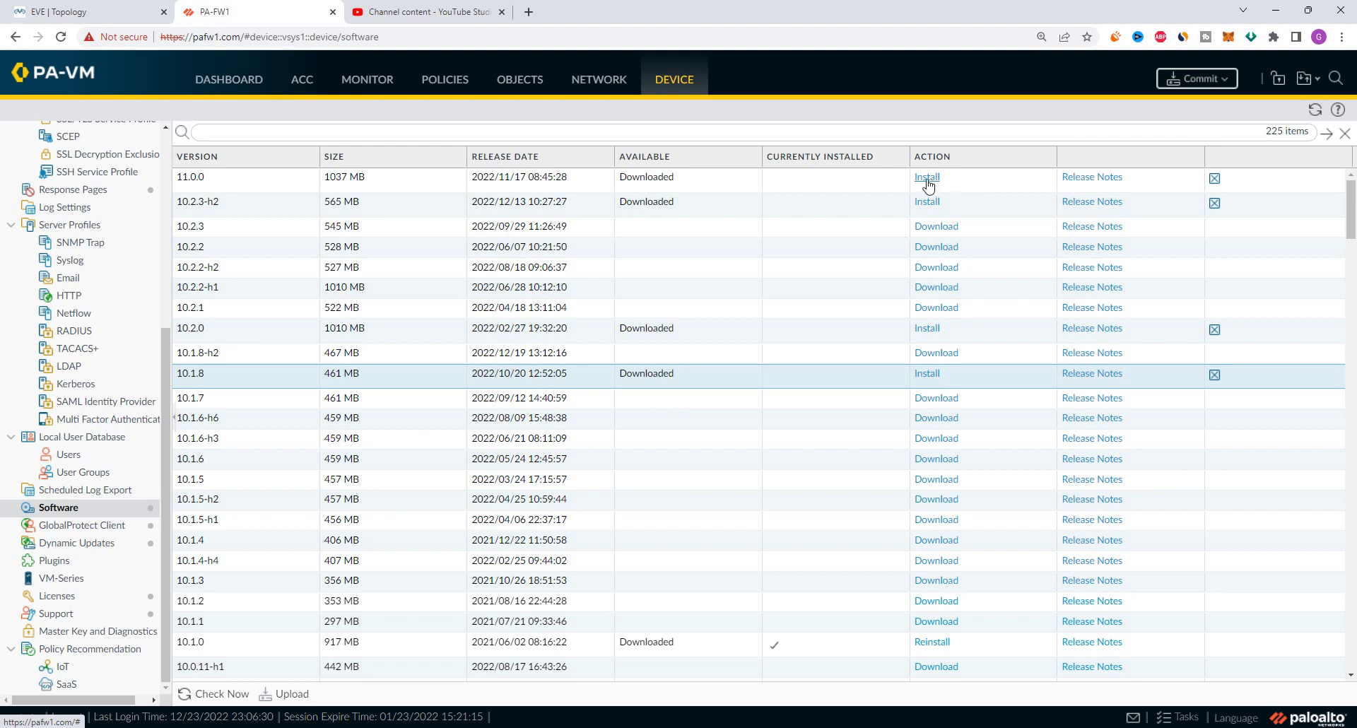
Locate the 10.1.8 release above installed 10.1.0 and attempt to install it
{"action": "scroll", "coordinate": [966, 568], "scroll_direction": "down", "scroll_amount": 2}
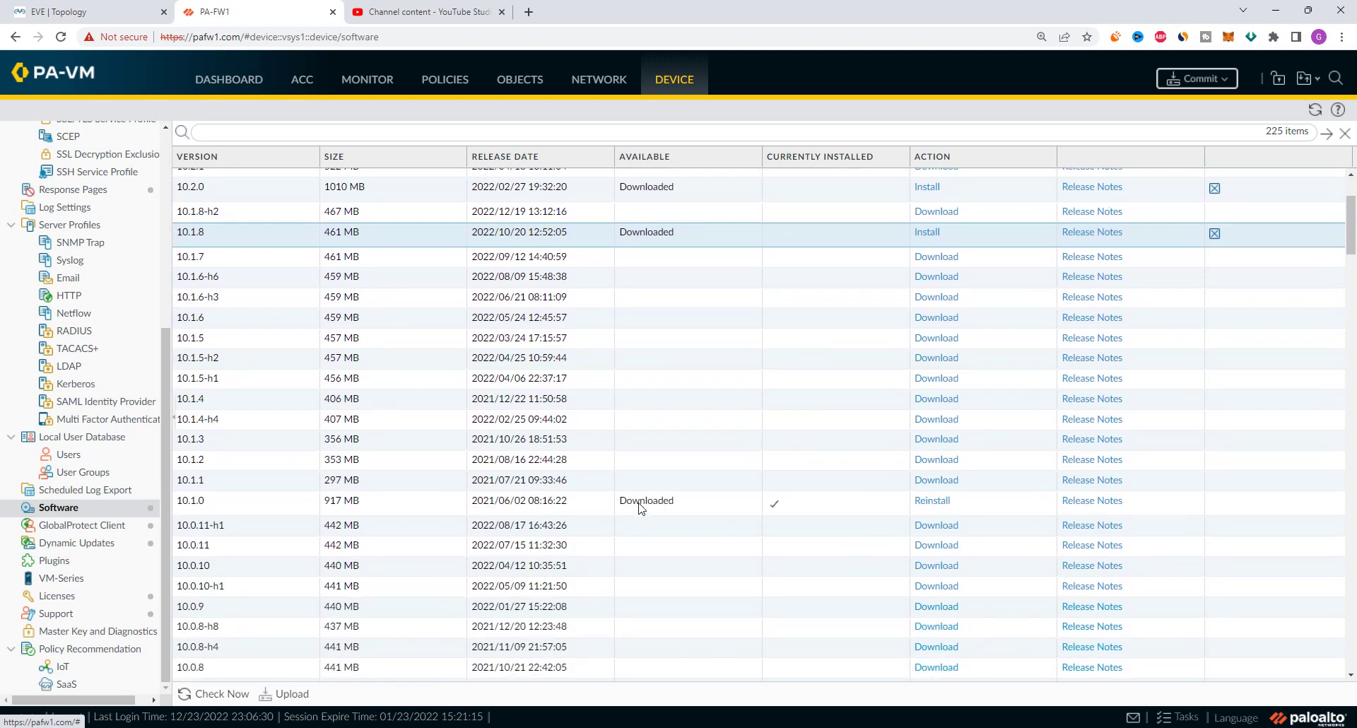
{"action": "left_click", "coordinate": [221, 506]}
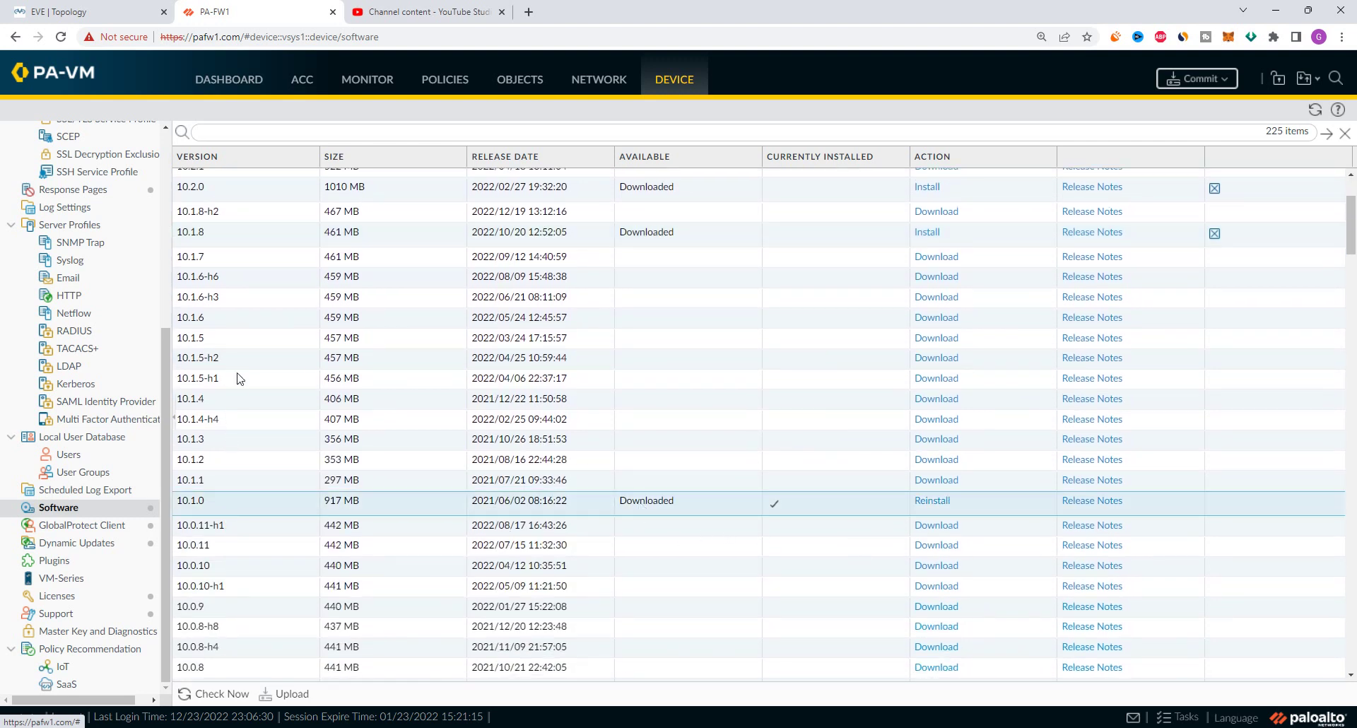
{"action": "scroll", "coordinate": [220, 362], "scroll_direction": "up", "scroll_amount": 1}
{"action": "left_click", "coordinate": [227, 310]}
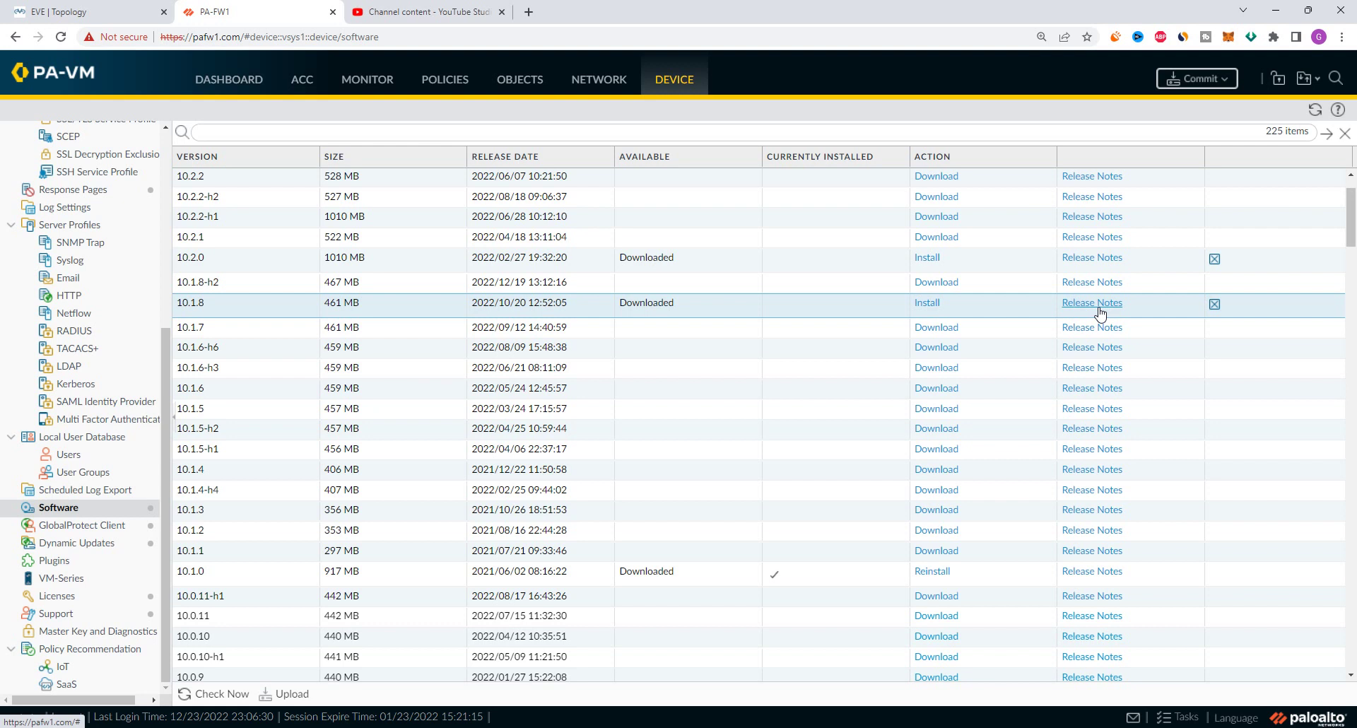
{"action": "left_click", "coordinate": [934, 305]}
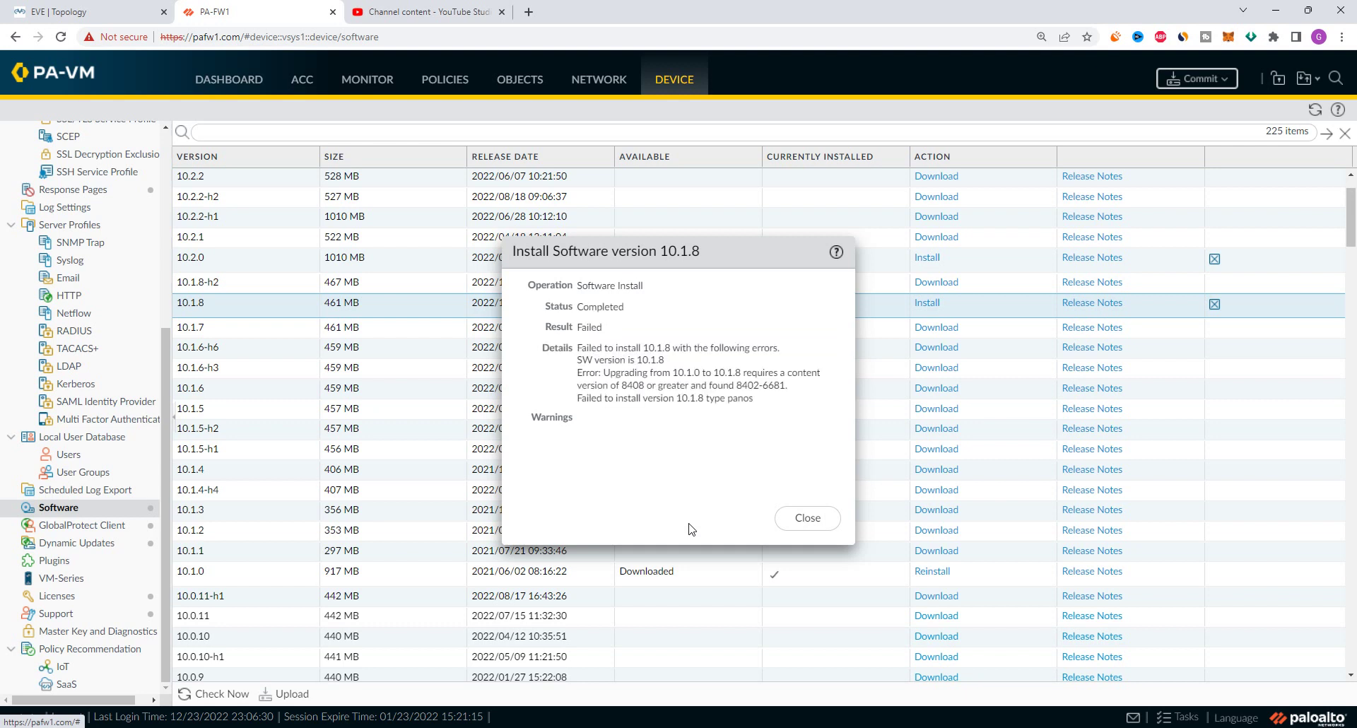
Highlight the install error: content version 8408 or greater required, 8402-6681 found
{"action": "double_click", "coordinate": [617, 372]}
{"action": "left_click_drag", "start_coordinate": [671, 369], "coordinate": [797, 399]}
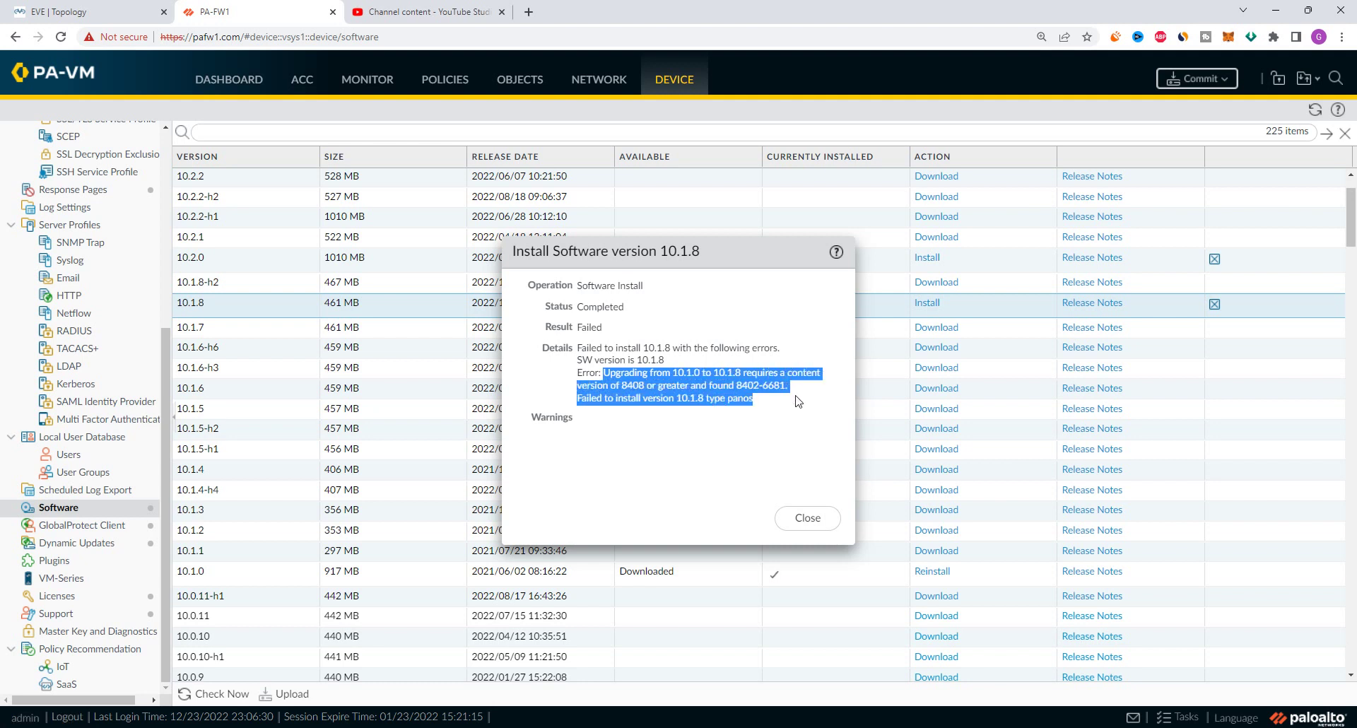
{"action": "left_click_drag", "start_coordinate": [623, 386], "coordinate": [702, 385]}
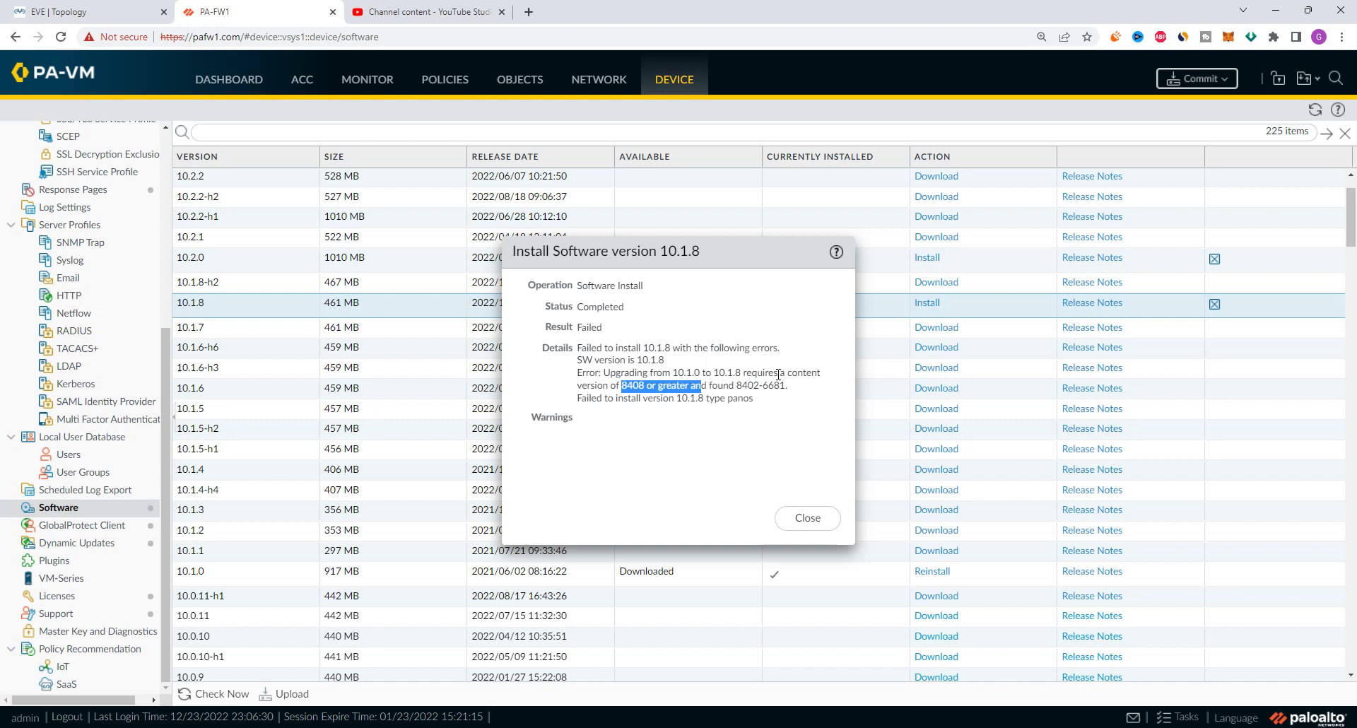
{"action": "left_click_drag", "start_coordinate": [787, 372], "coordinate": [792, 389]}
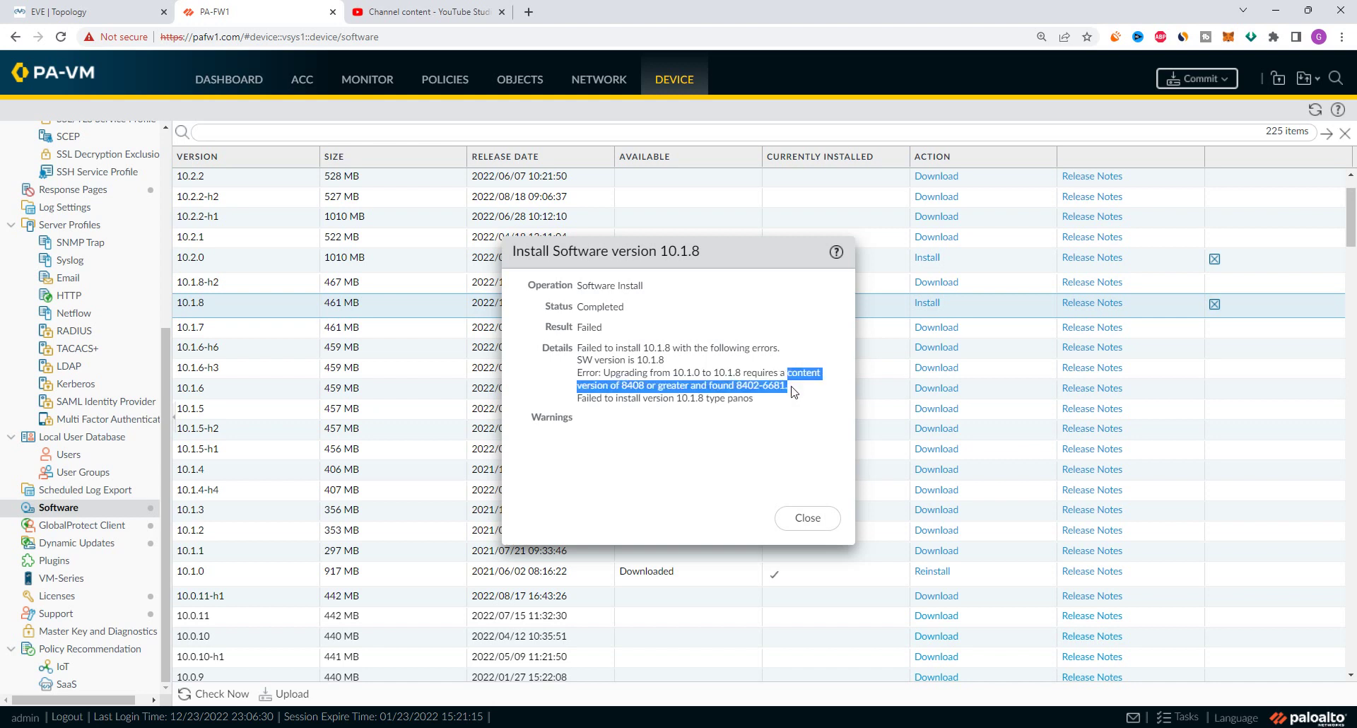
{"action": "left_click", "coordinate": [625, 382]}
{"action": "left_click_drag", "start_coordinate": [624, 386], "coordinate": [789, 386]}
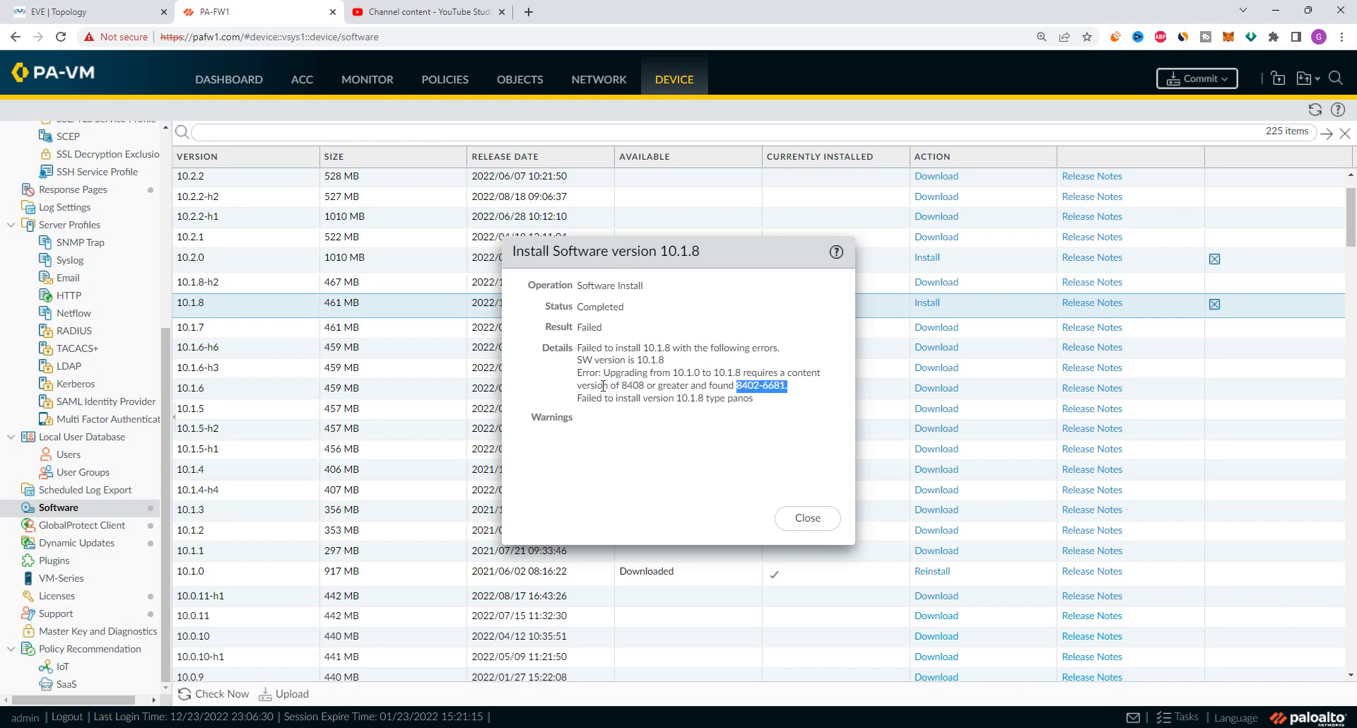
{"action": "left_click_drag", "start_coordinate": [622, 386], "coordinate": [643, 388]}
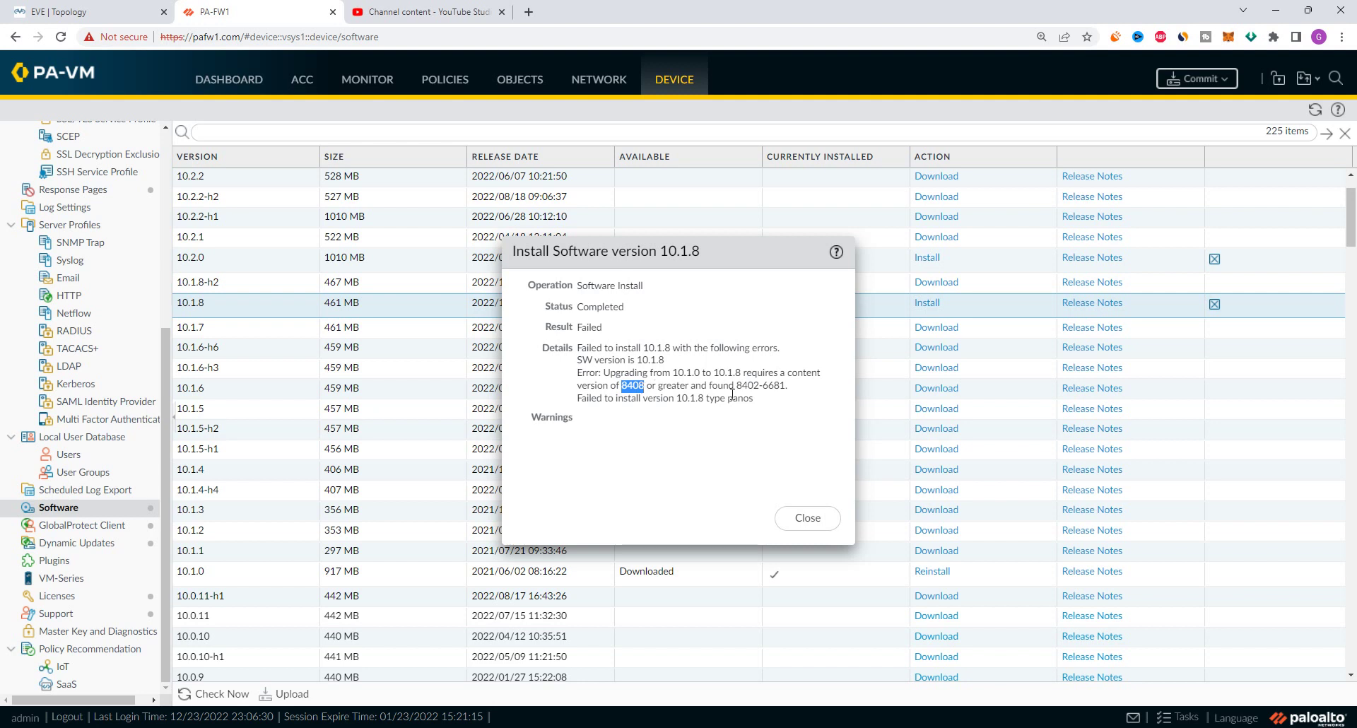
{"action": "left_click_drag", "start_coordinate": [737, 386], "coordinate": [786, 386]}
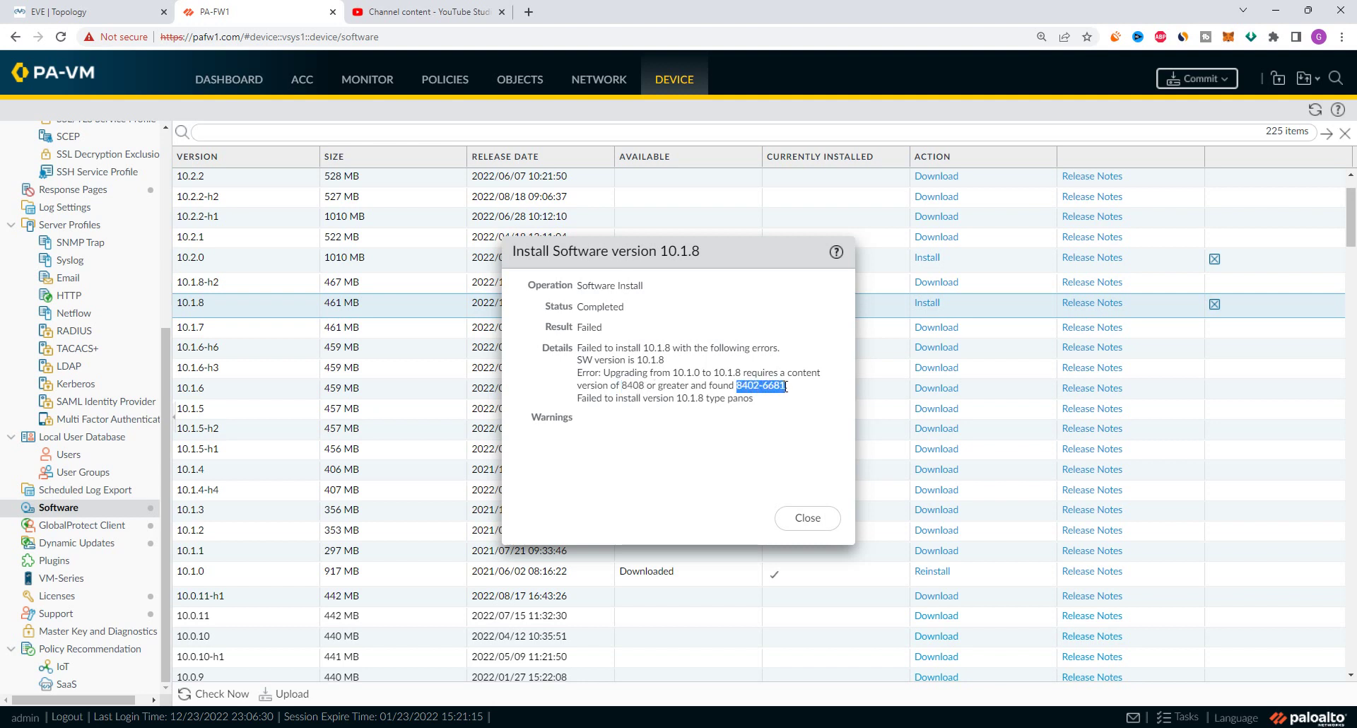
{"action": "left_click_drag", "start_coordinate": [734, 386], "coordinate": [786, 386]}
{"action": "left_click", "coordinate": [253, 82]}
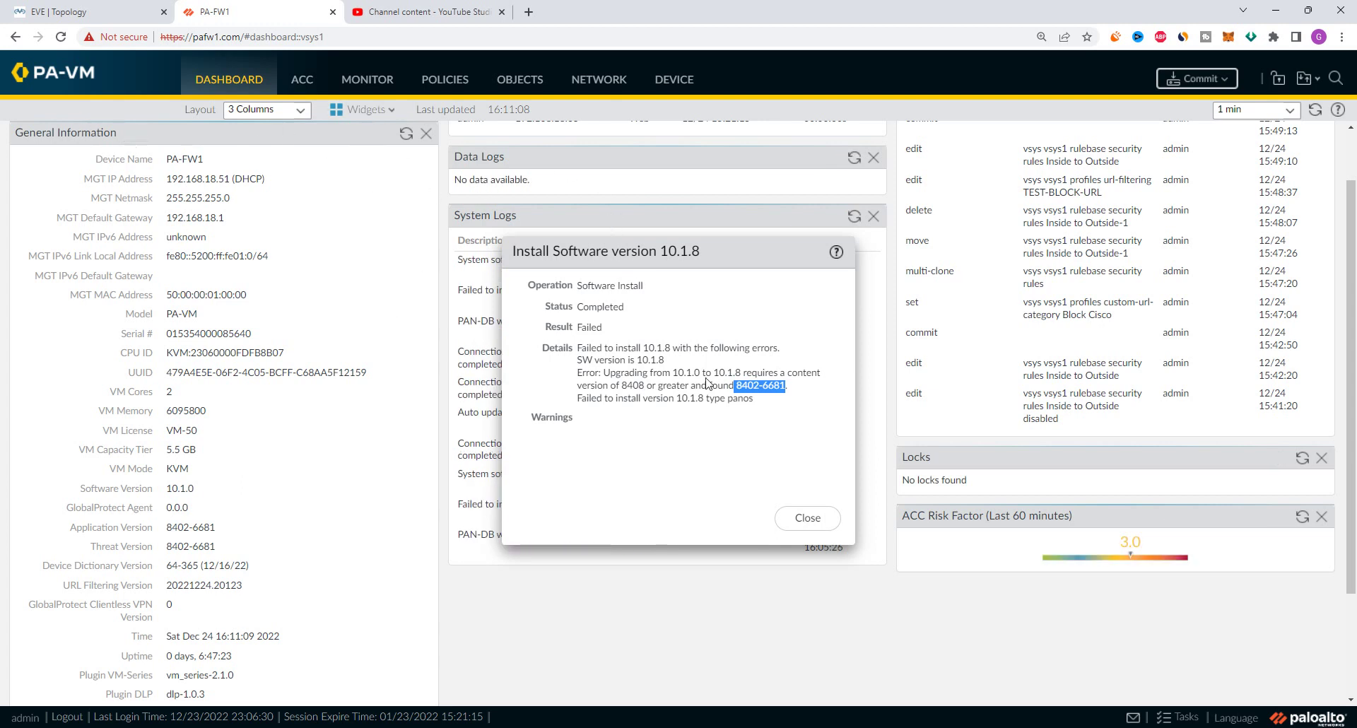
Remove and re-add the General Information widget from the Widgets > System list
{"action": "left_click", "coordinate": [387, 110]}
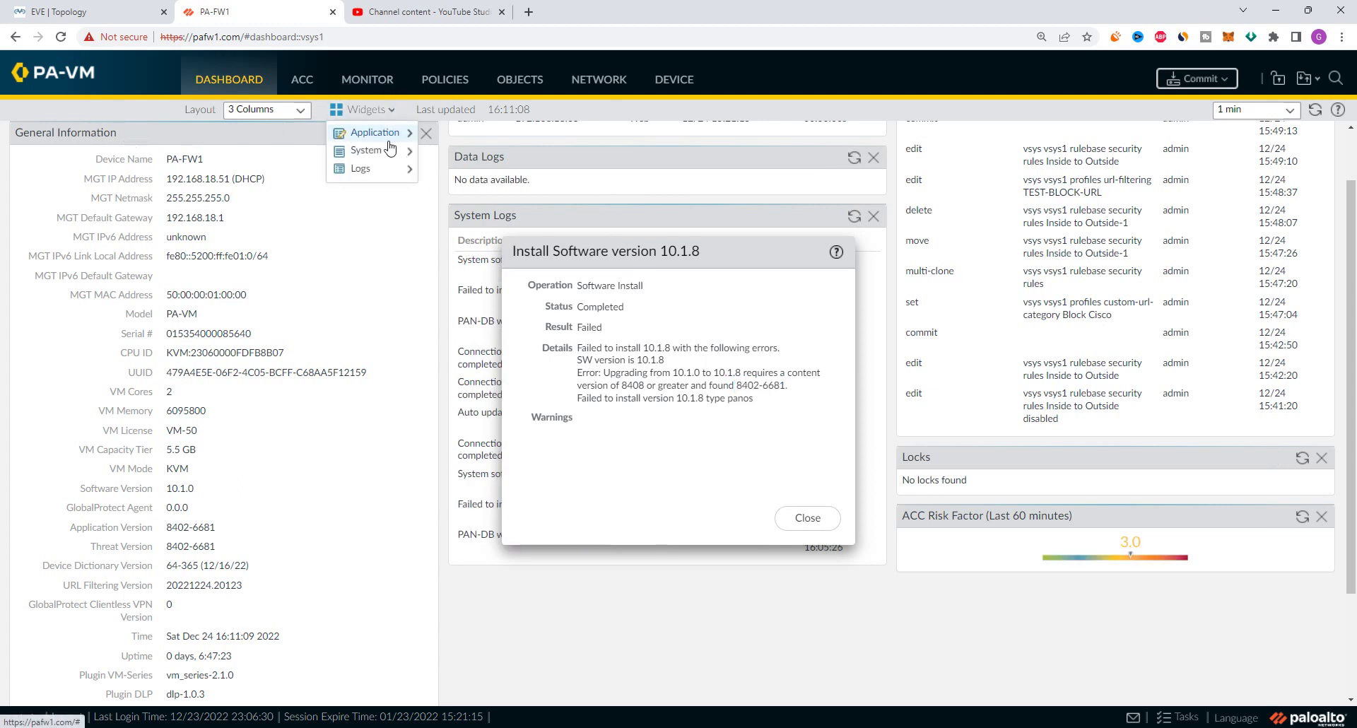
{"action": "mouse_move", "coordinate": [382, 175]}
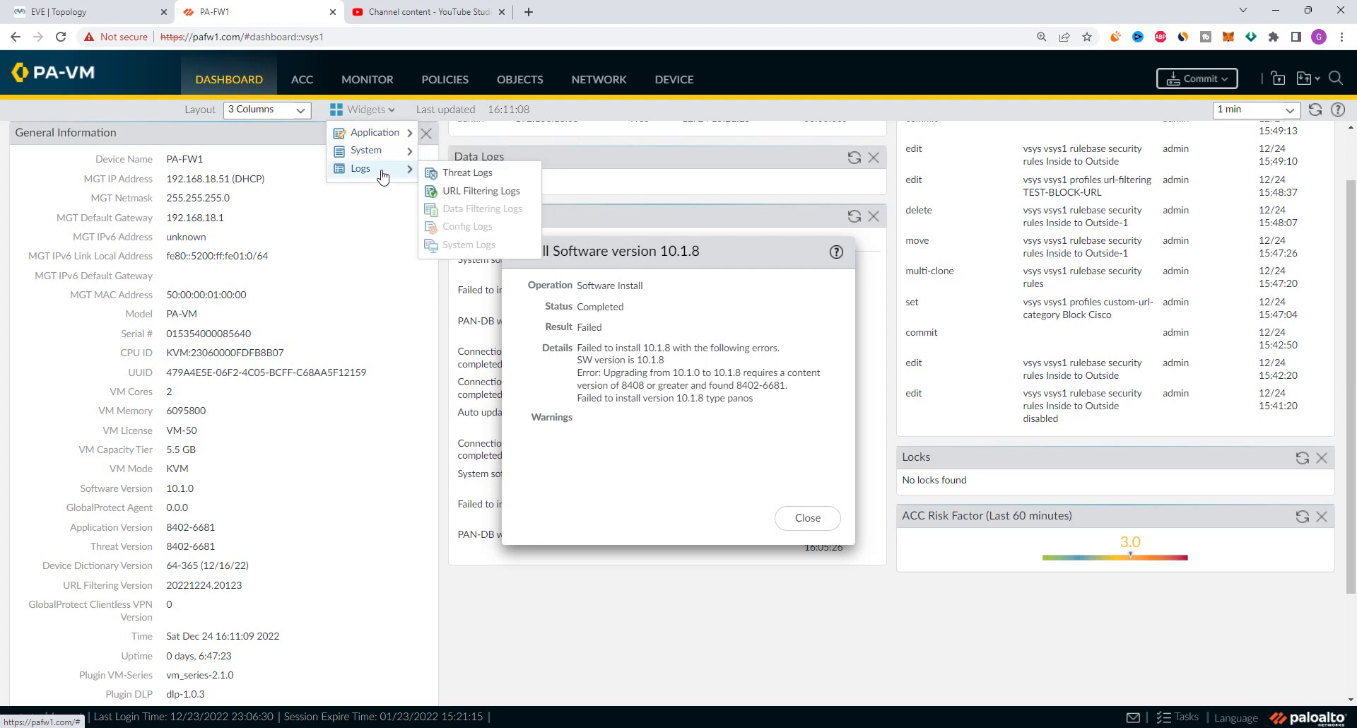
{"action": "mouse_move", "coordinate": [376, 141]}
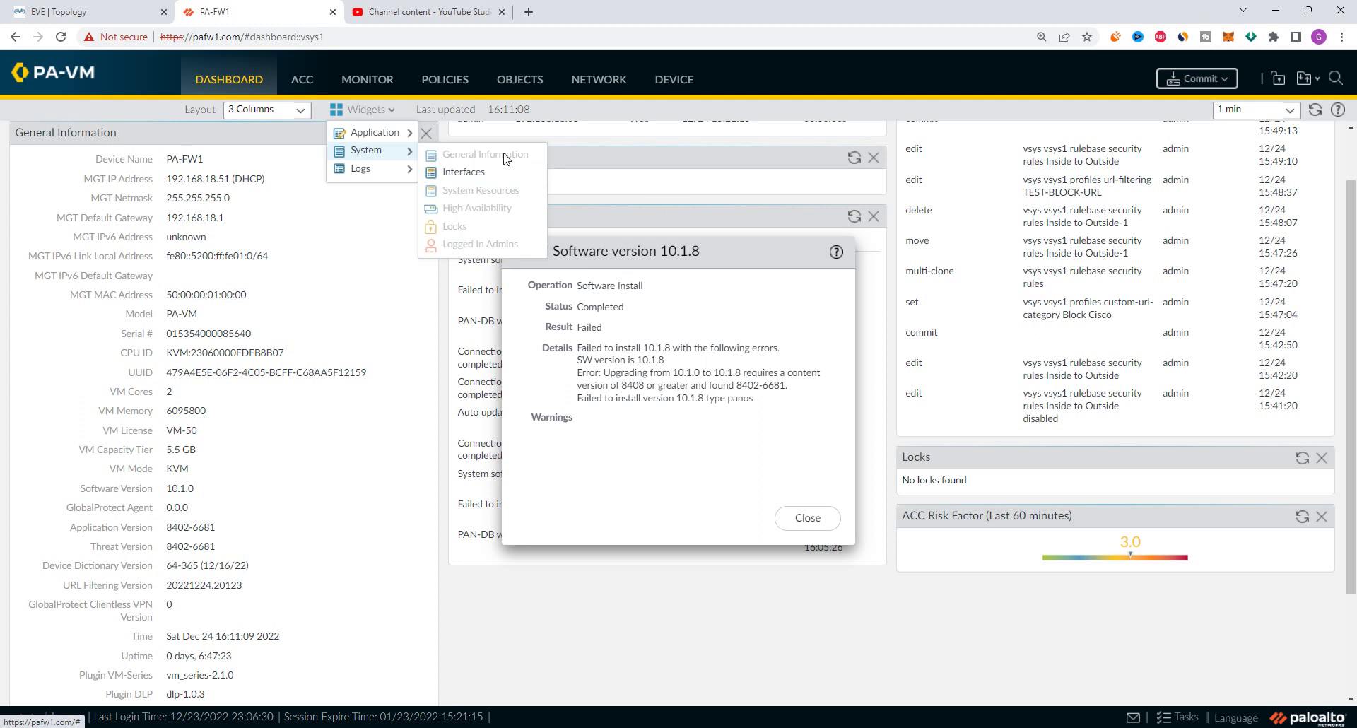
{"action": "left_click", "coordinate": [427, 134]}
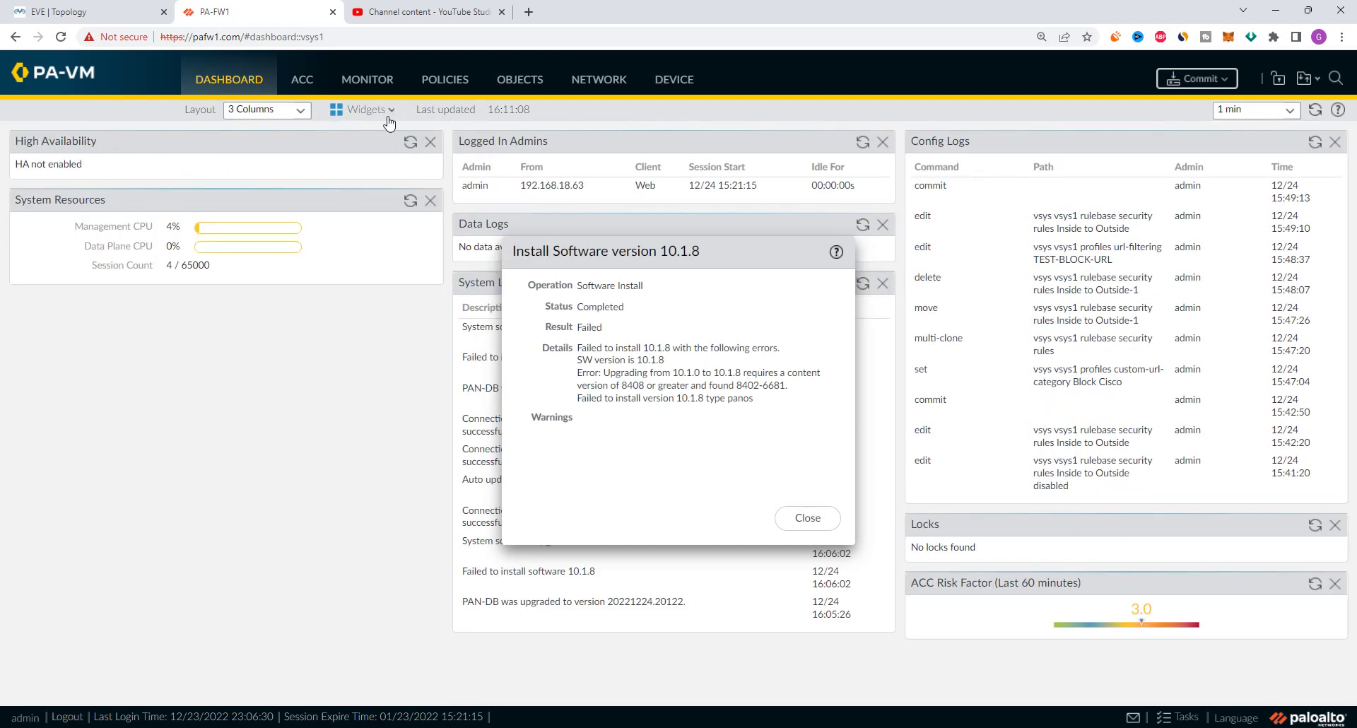
{"action": "left_click", "coordinate": [362, 109]}
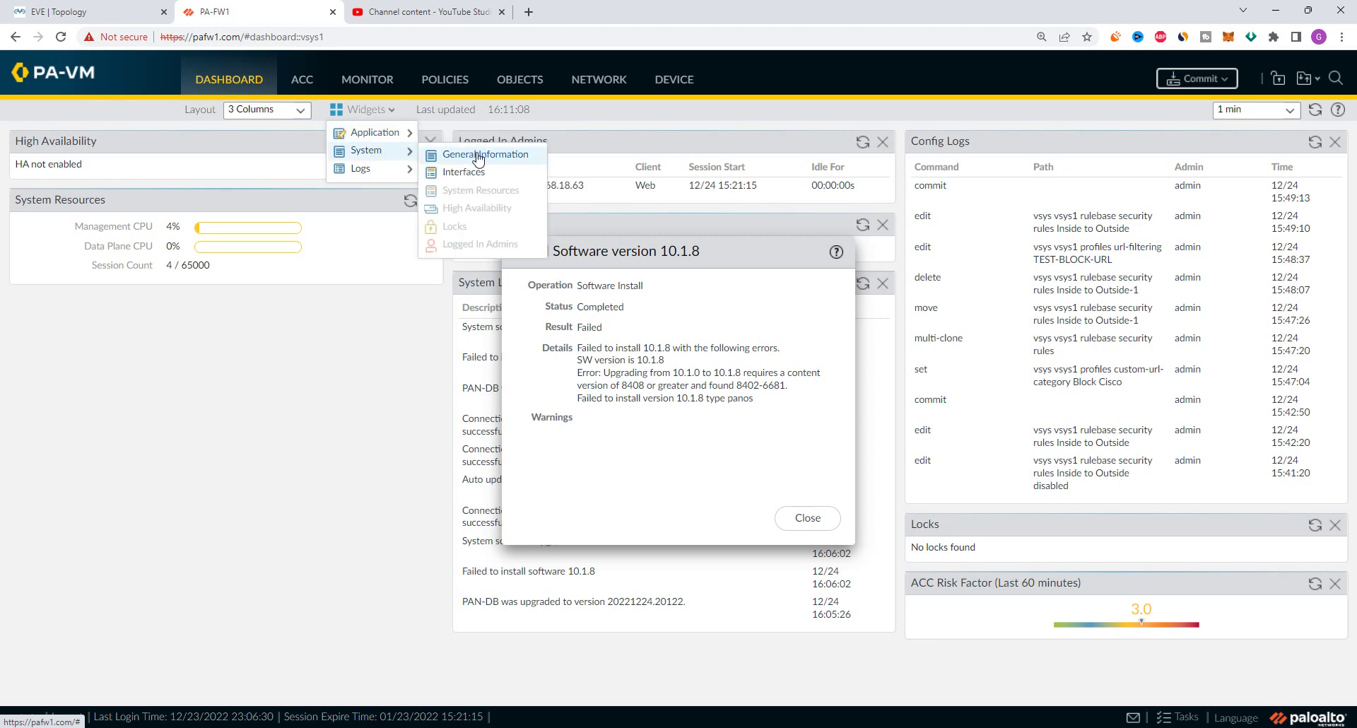
{"action": "left_click", "coordinate": [478, 156]}
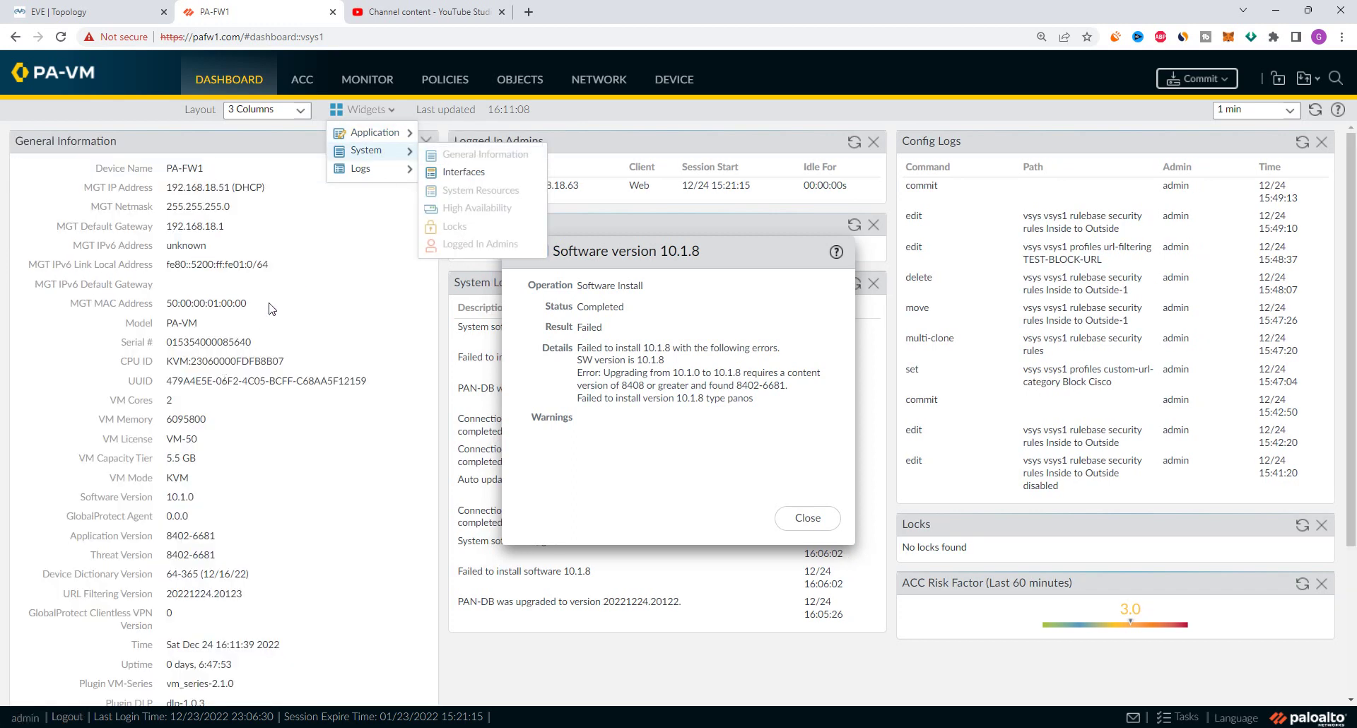
{"action": "left_click", "coordinate": [286, 277]}
Highlight Application and Threat versions 8402-6681, then close the failed install result
{"action": "scroll", "coordinate": [145, 538], "scroll_direction": "down", "scroll_amount": 2}
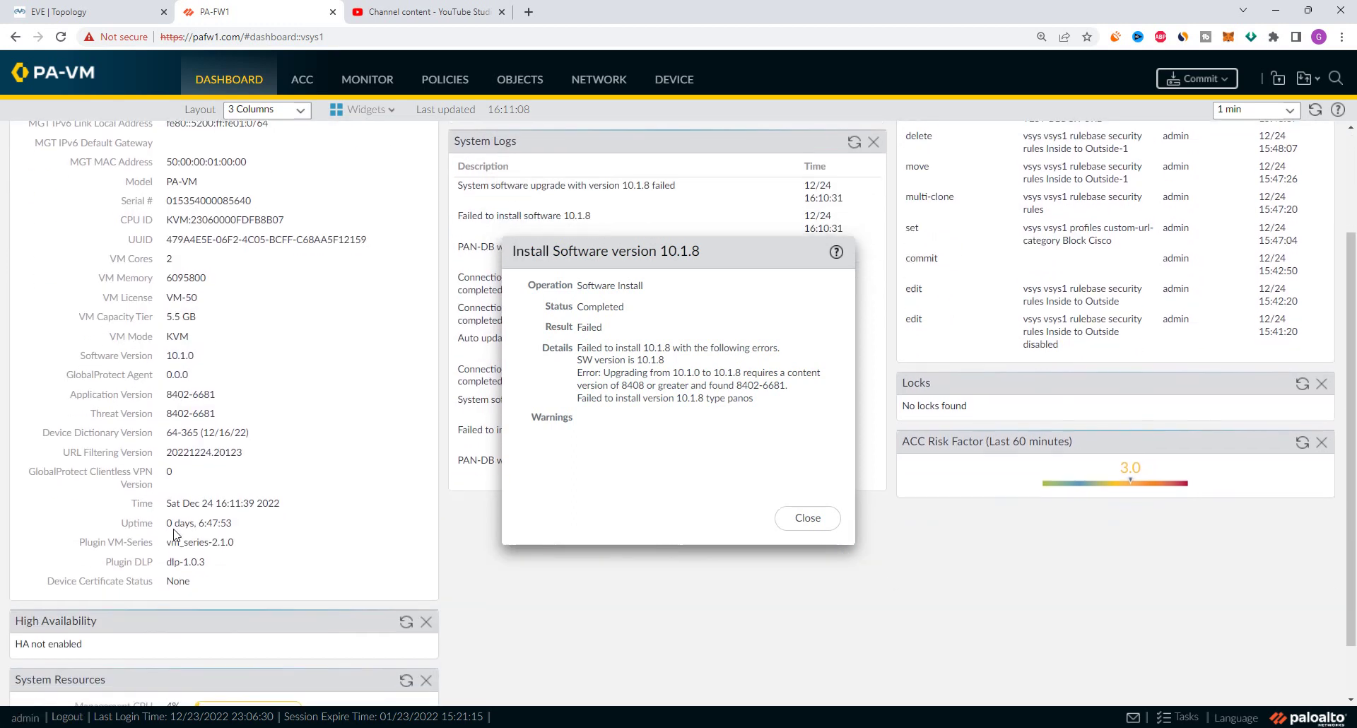
{"action": "left_click_drag", "start_coordinate": [167, 413], "coordinate": [212, 413]}
{"action": "left_click", "coordinate": [164, 400]}
{"action": "left_click_drag", "start_coordinate": [74, 398], "coordinate": [236, 422]}
{"action": "left_click", "coordinate": [176, 415]}
{"action": "triple_click", "coordinate": [178, 415]}
{"action": "left_click_drag", "start_coordinate": [224, 419], "coordinate": [73, 398]}
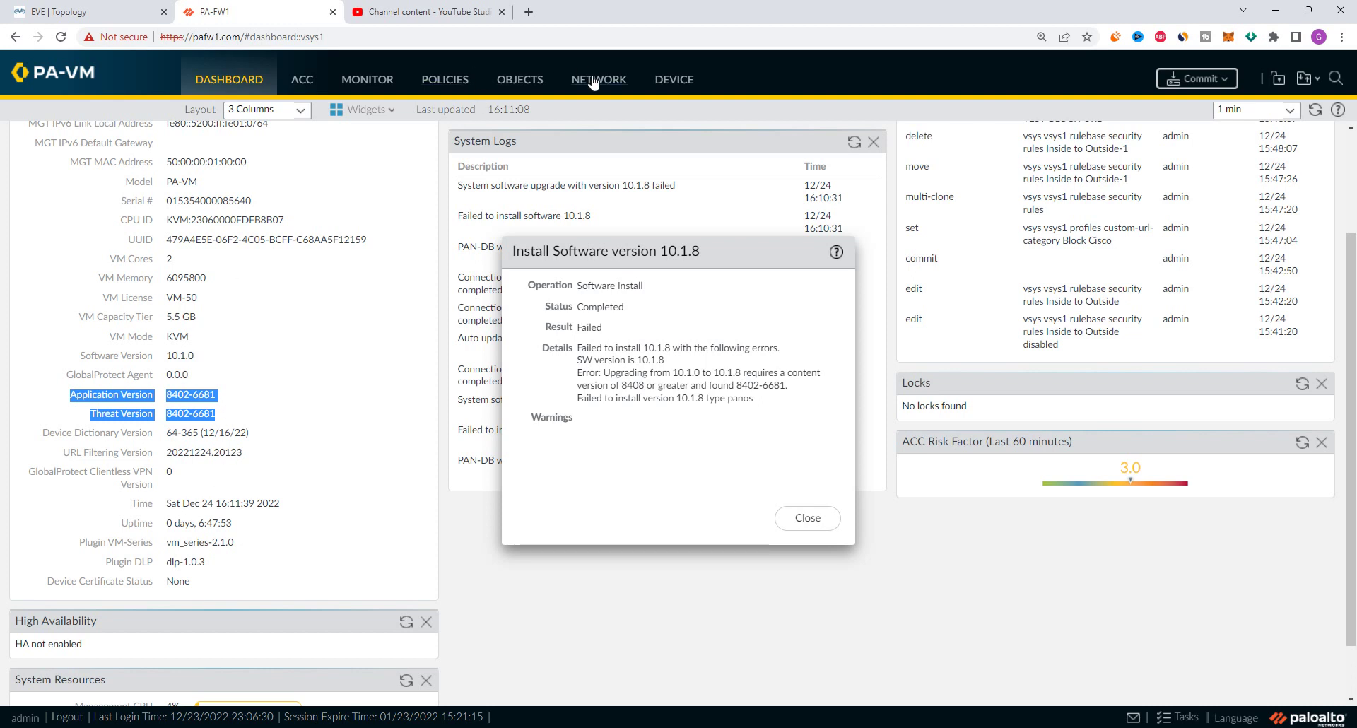
{"action": "left_click", "coordinate": [808, 517]}
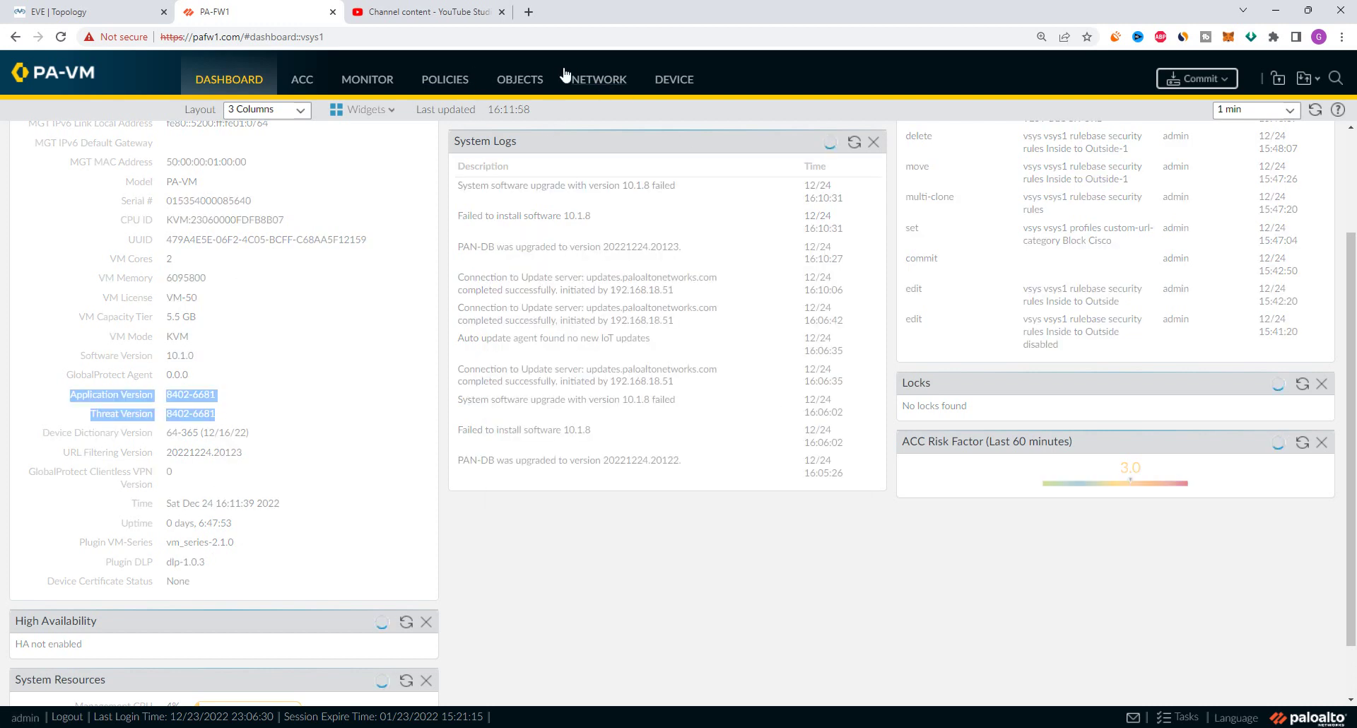
{"action": "left_click", "coordinate": [681, 82]}
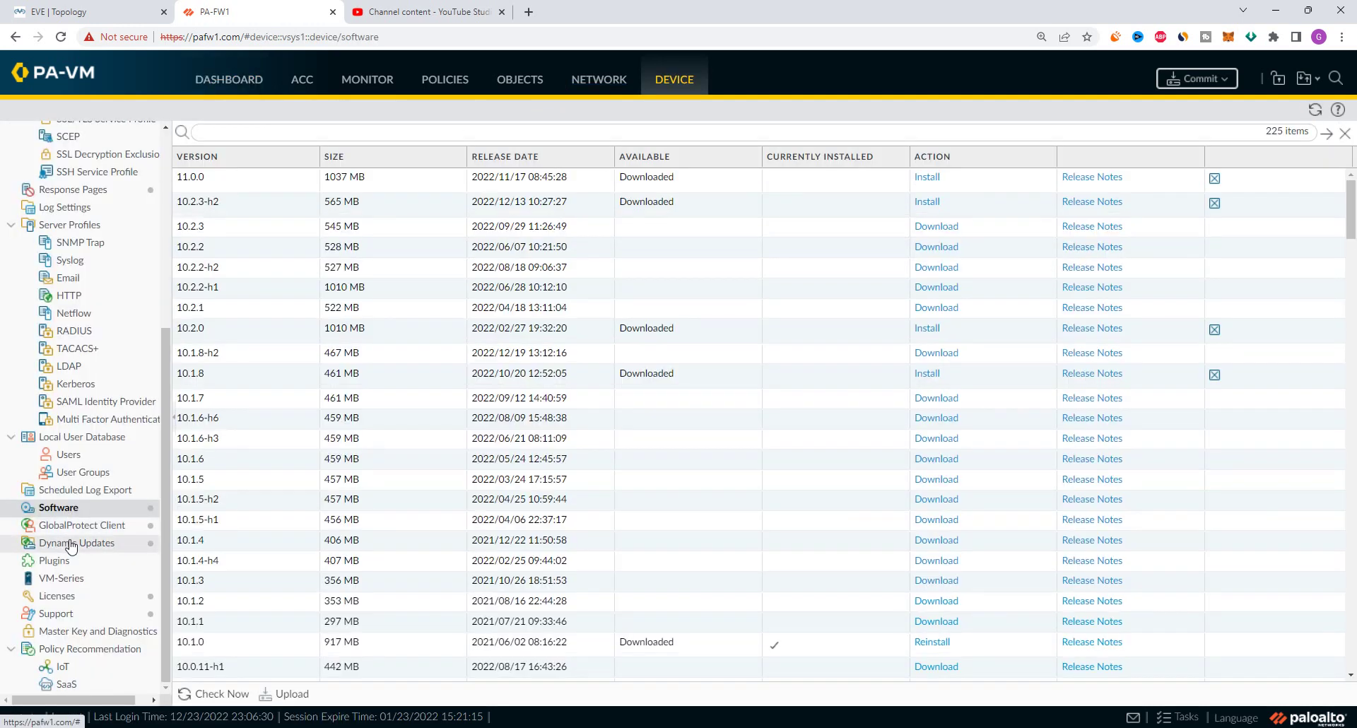
Open Dynamic Updates and select the downloaded Applications and Threats 8658-7770 package
{"action": "left_click", "coordinate": [86, 543]}
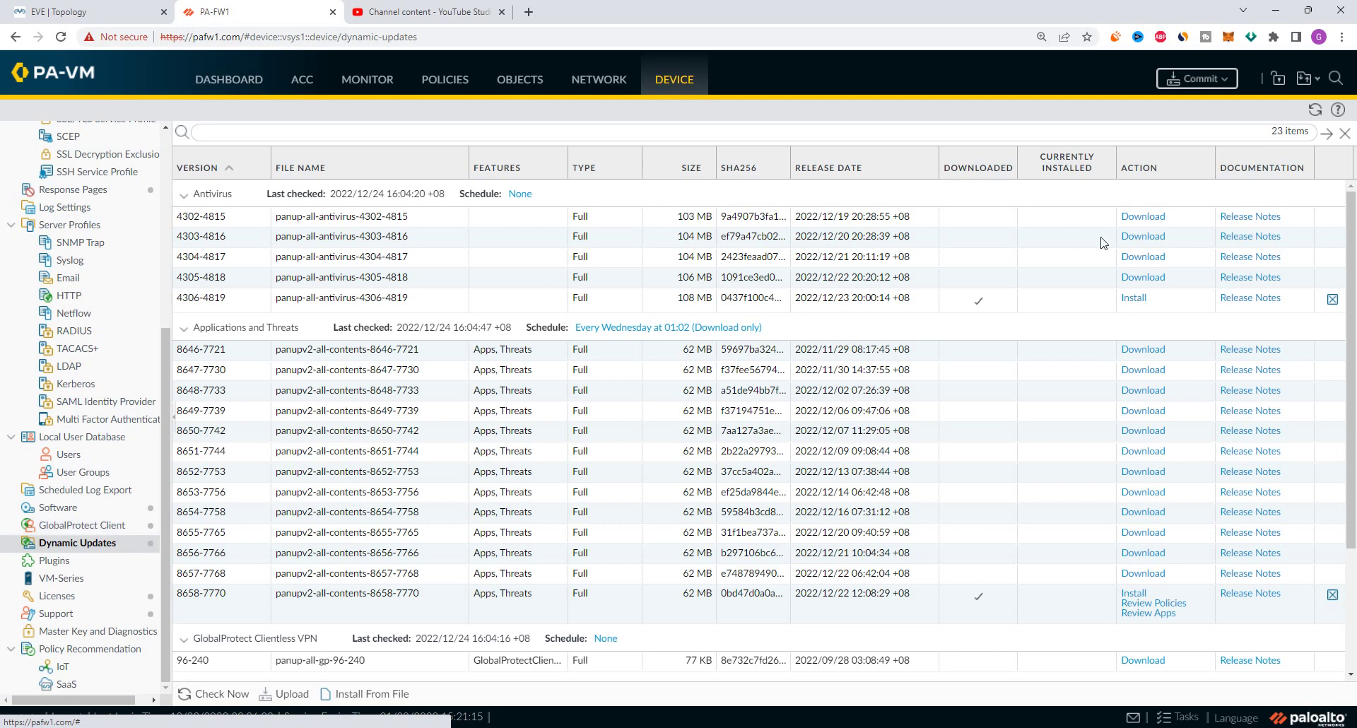
{"action": "scroll", "coordinate": [481, 410], "scroll_direction": "down", "scroll_amount": 3}
{"action": "scroll", "coordinate": [523, 389], "scroll_direction": "up", "scroll_amount": 3}
{"action": "left_click", "coordinate": [189, 601]}
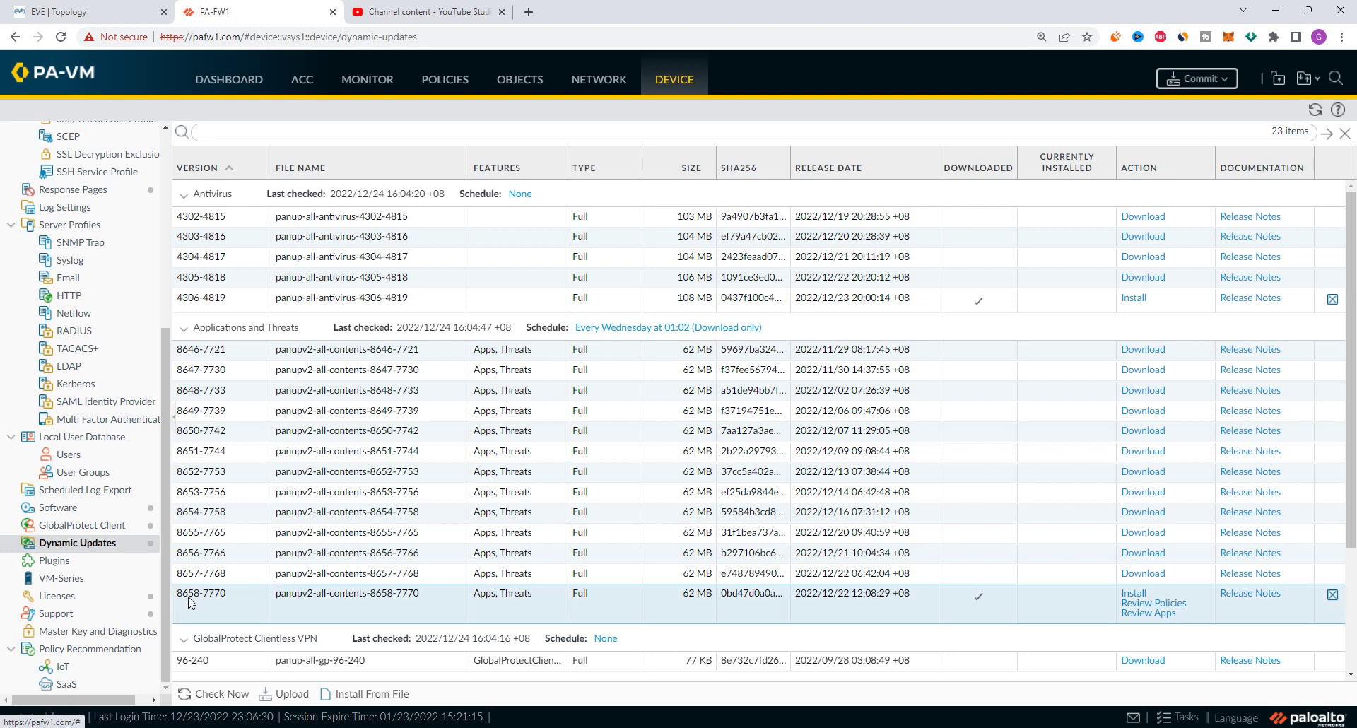
Install Applications and Threats 8658-7770, continue the installation, and close the success result
{"action": "left_click", "coordinate": [1134, 595]}
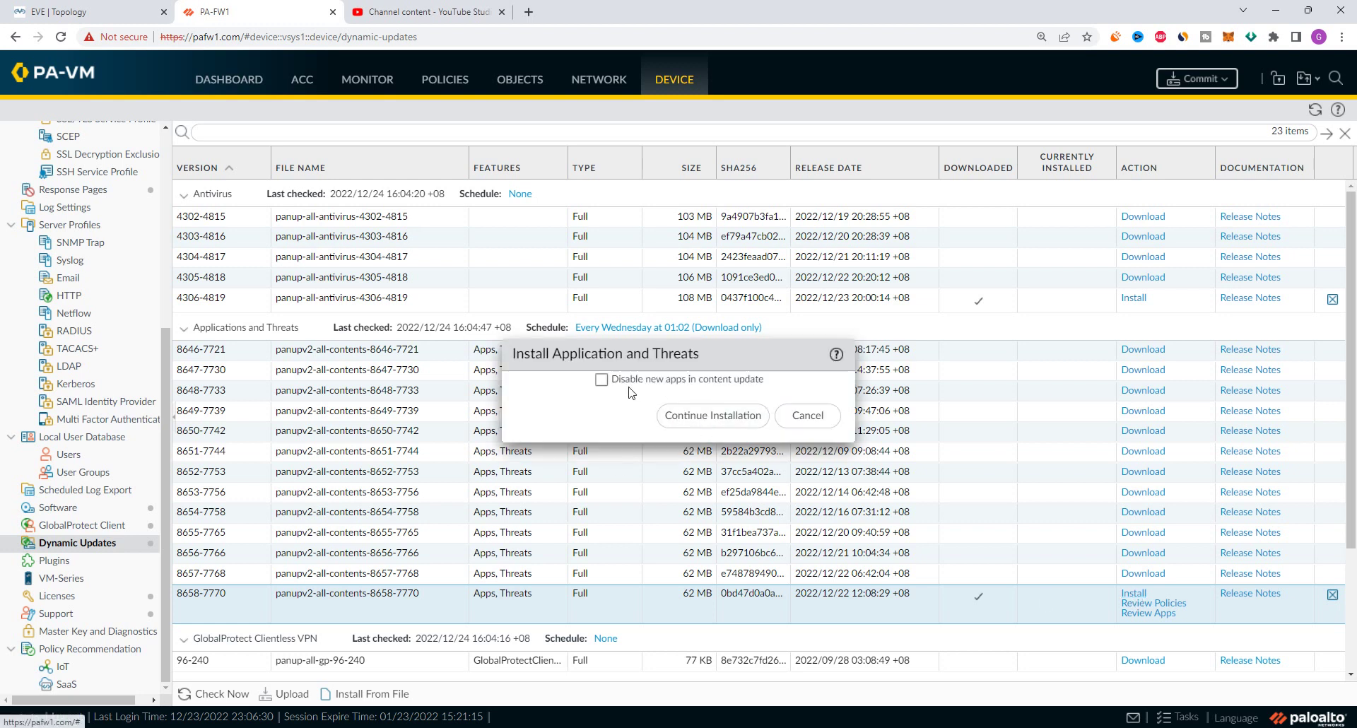
{"action": "left_click", "coordinate": [721, 423]}
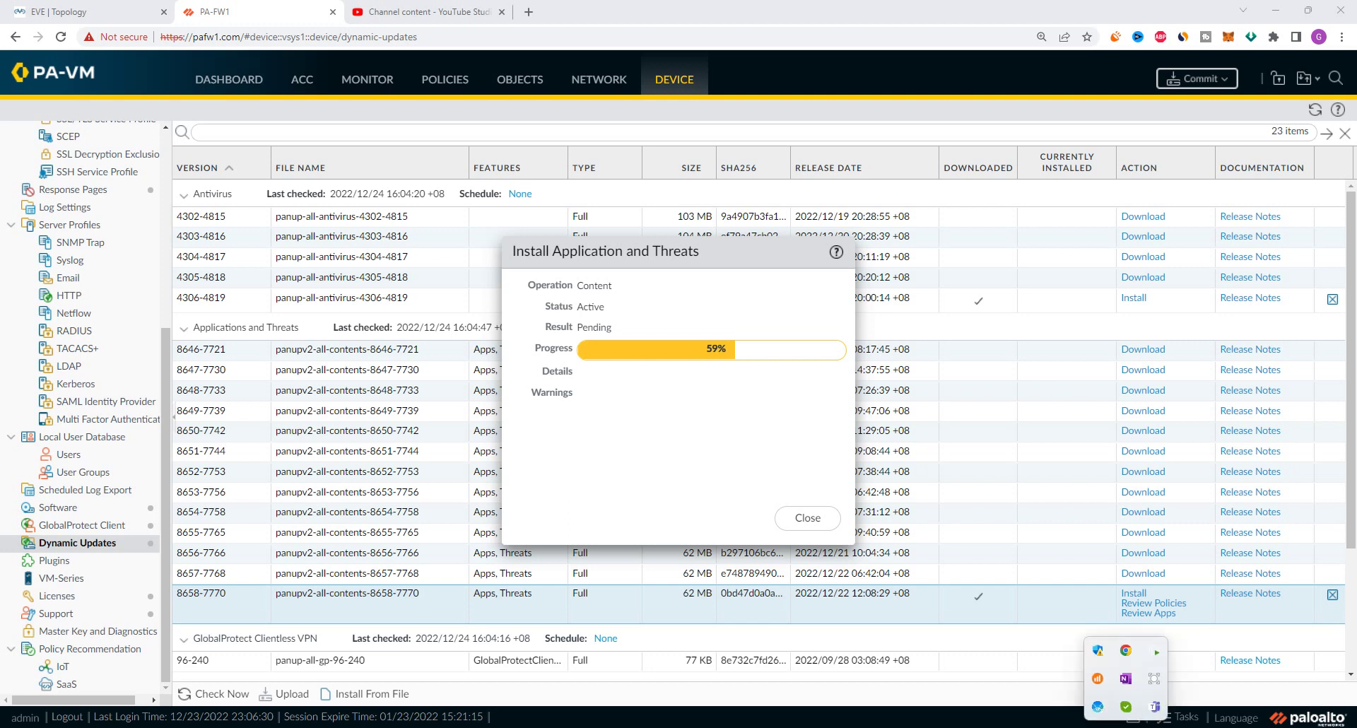
{"action": "right_click", "coordinate": [1154, 680]}
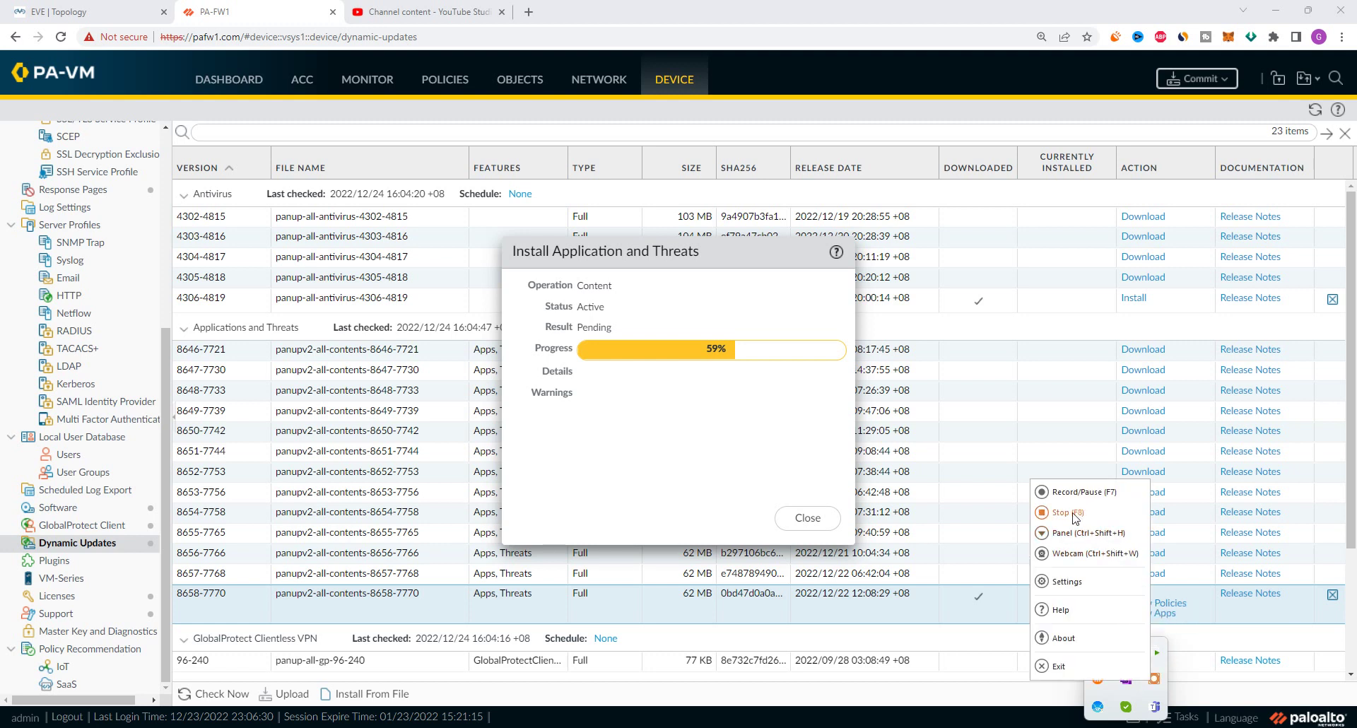
{"action": "left_click", "coordinate": [1085, 493]}
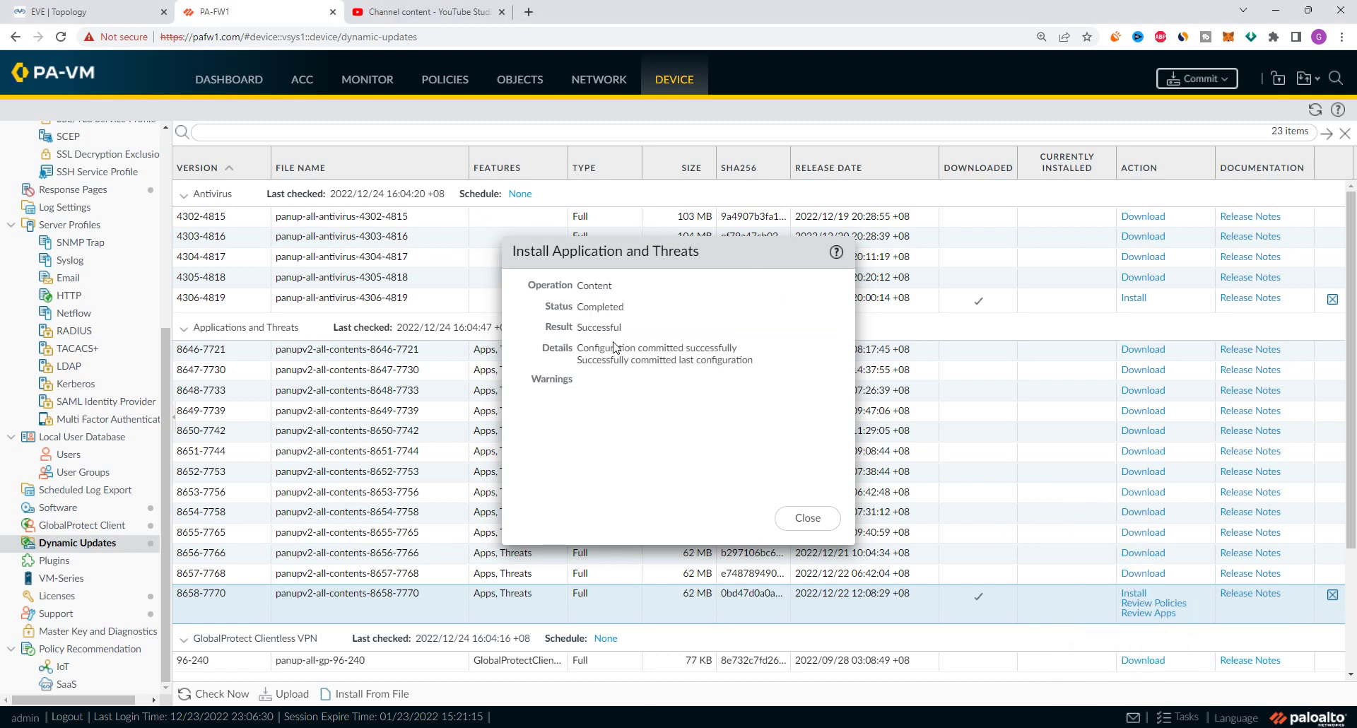
{"action": "left_click", "coordinate": [809, 518]}
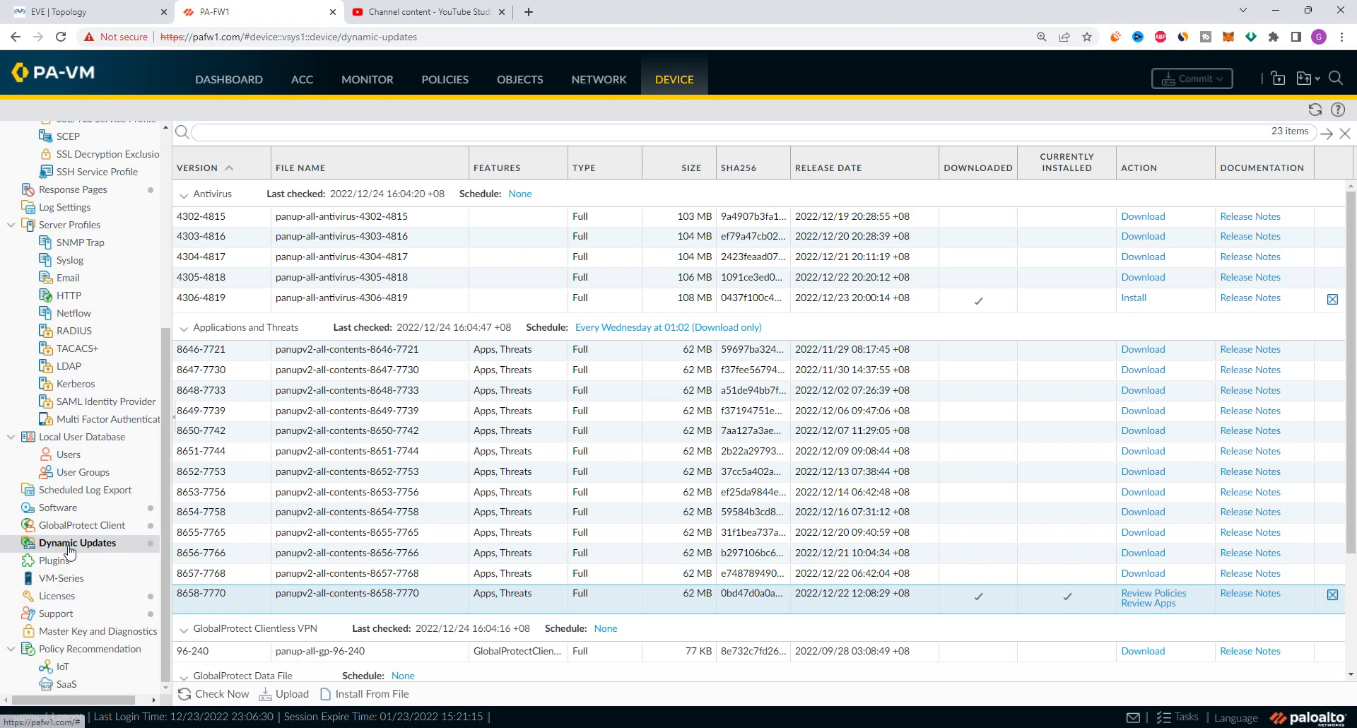
Select PAN-OS 10.1.8 under Device > Software and install it until the reboot prompt appears
{"action": "left_click", "coordinate": [57, 511]}
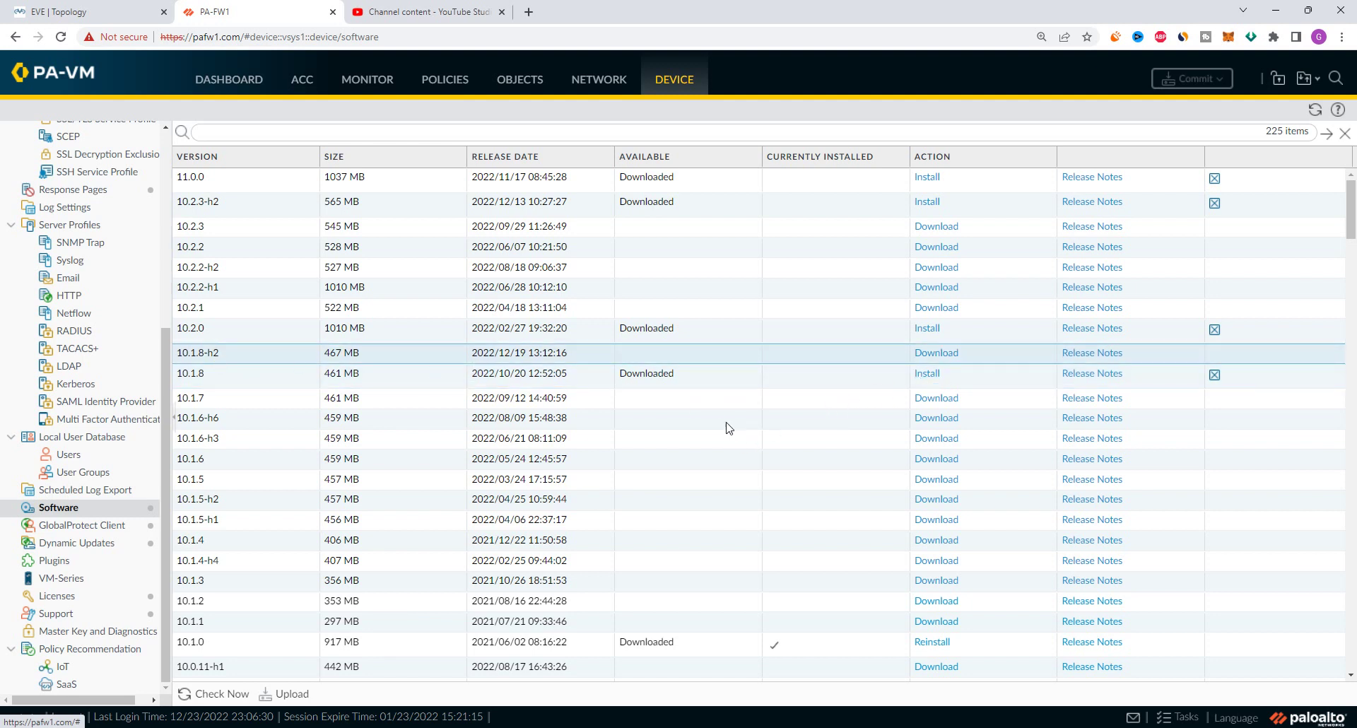
{"action": "left_click", "coordinate": [697, 384]}
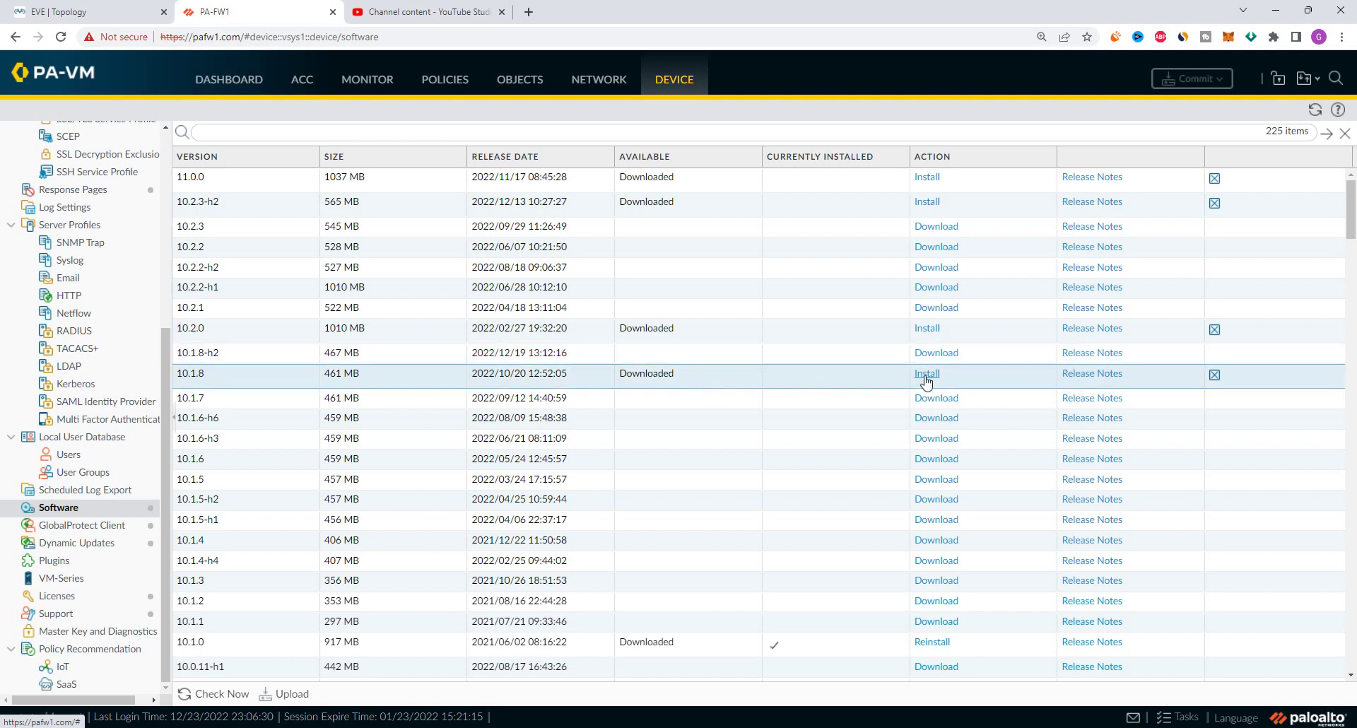
{"action": "left_click", "coordinate": [927, 380]}
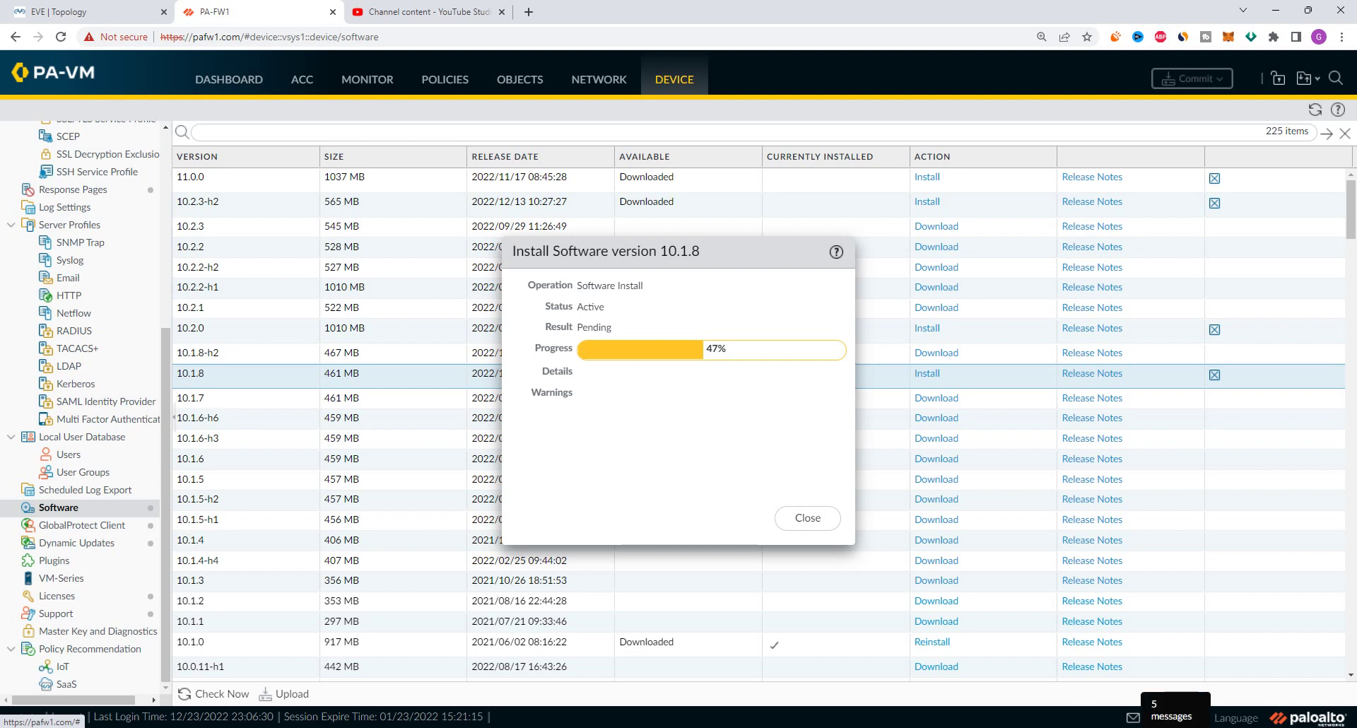
{"action": "left_click", "coordinate": [1126, 727]}
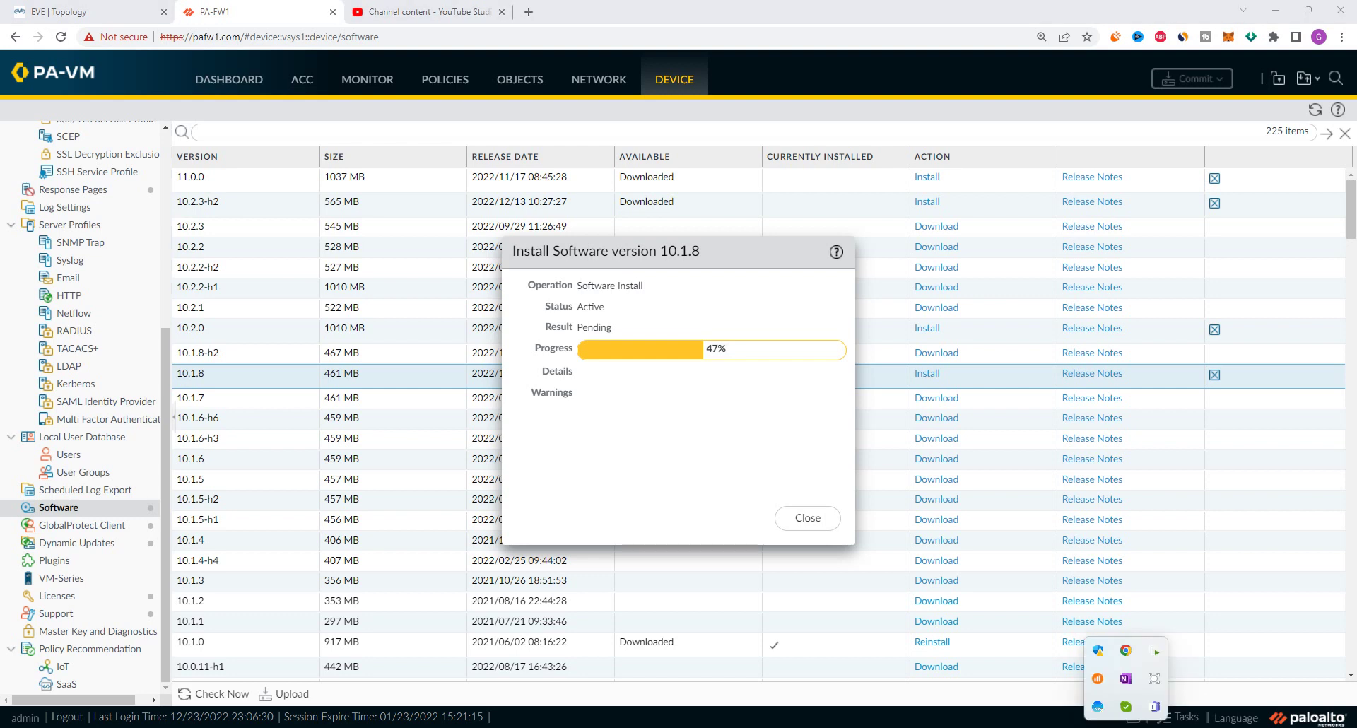
{"action": "right_click", "coordinate": [1155, 679]}
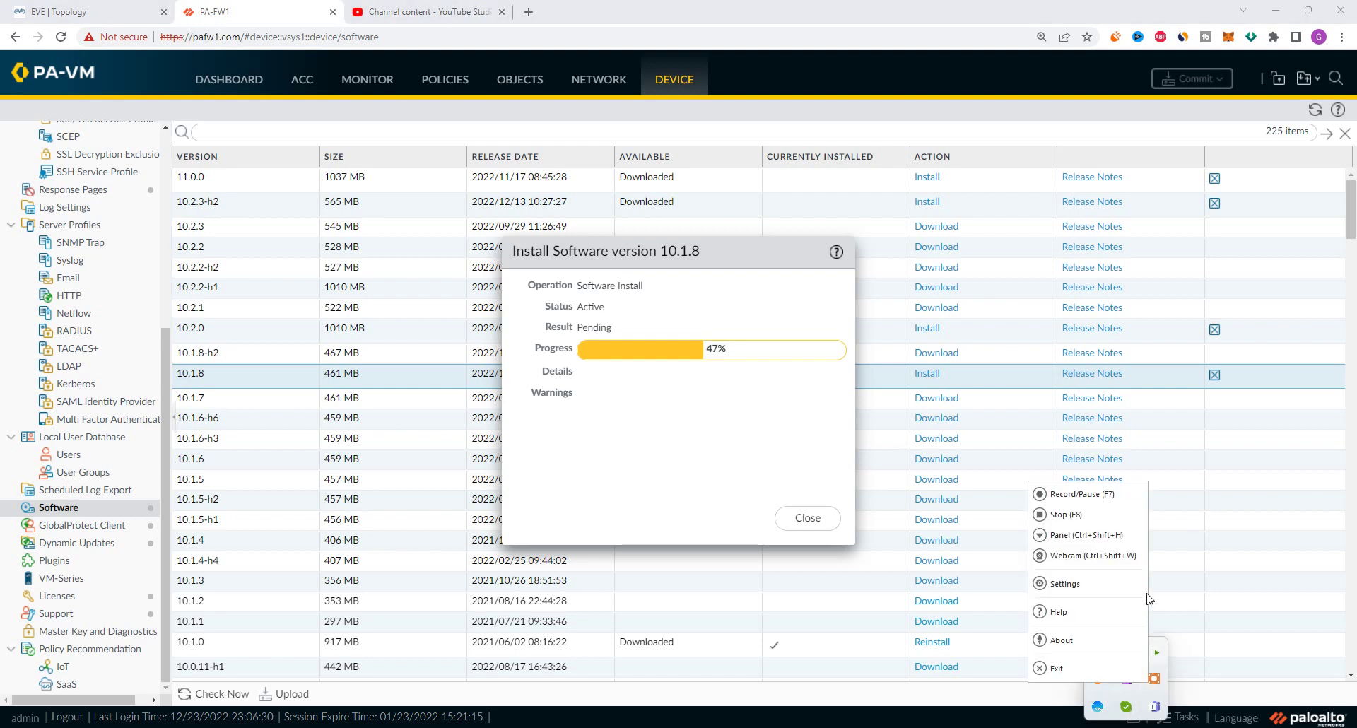
{"action": "left_click", "coordinate": [1075, 494]}
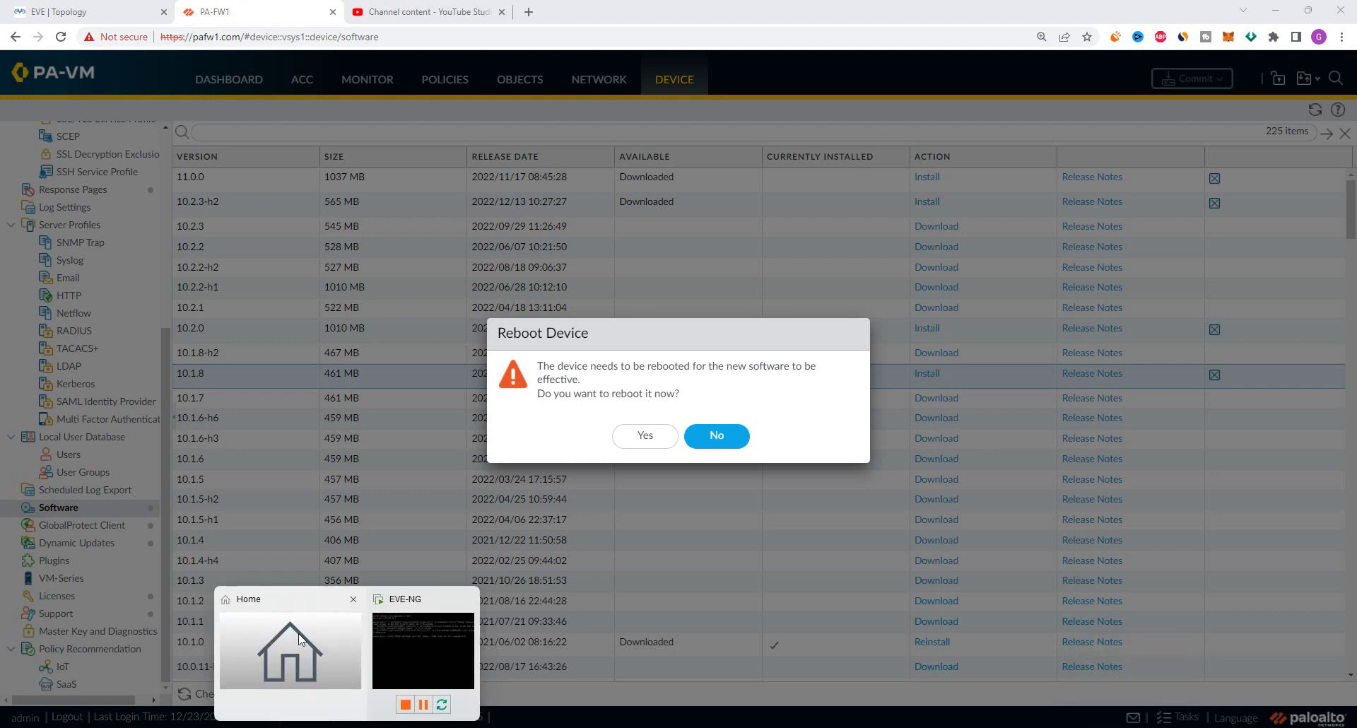
Confirm the firewall reboot with Yes and wait until the PAN-OS login page reappears
{"action": "left_click", "coordinate": [407, 649]}
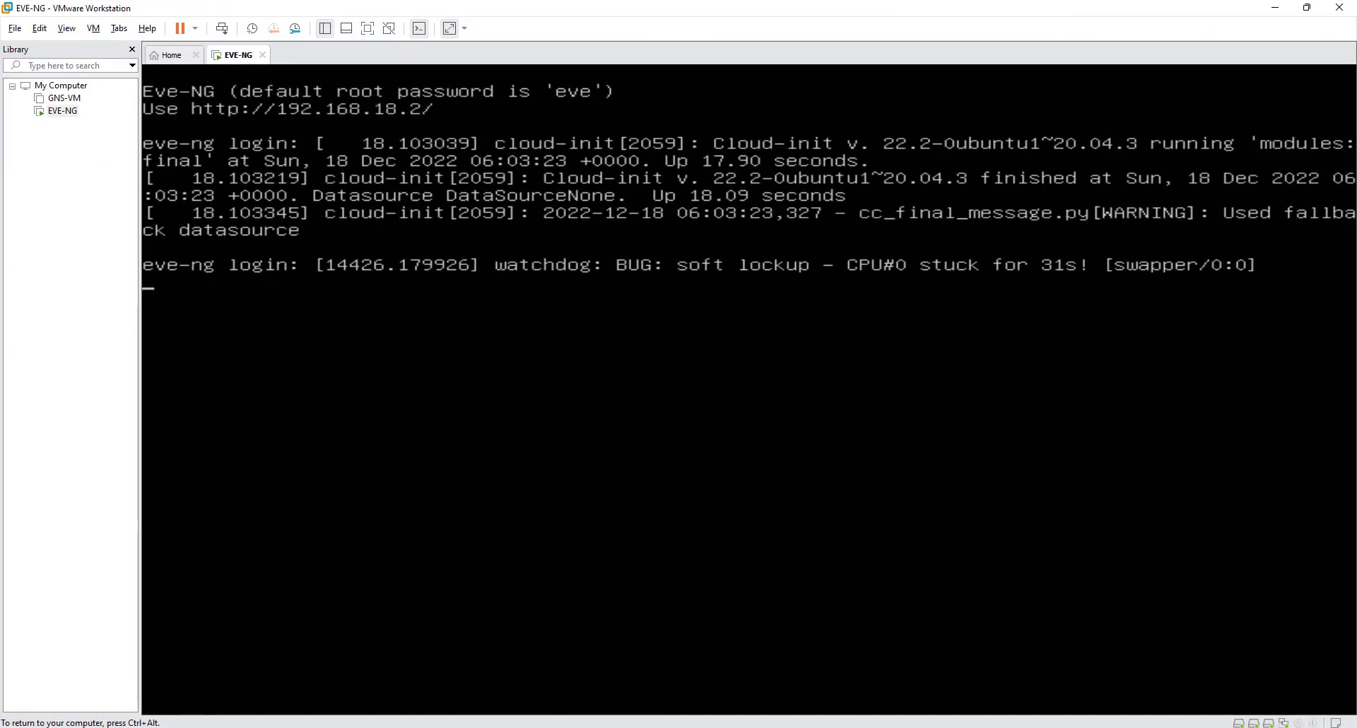
{"action": "left_click", "coordinate": [1279, 11]}
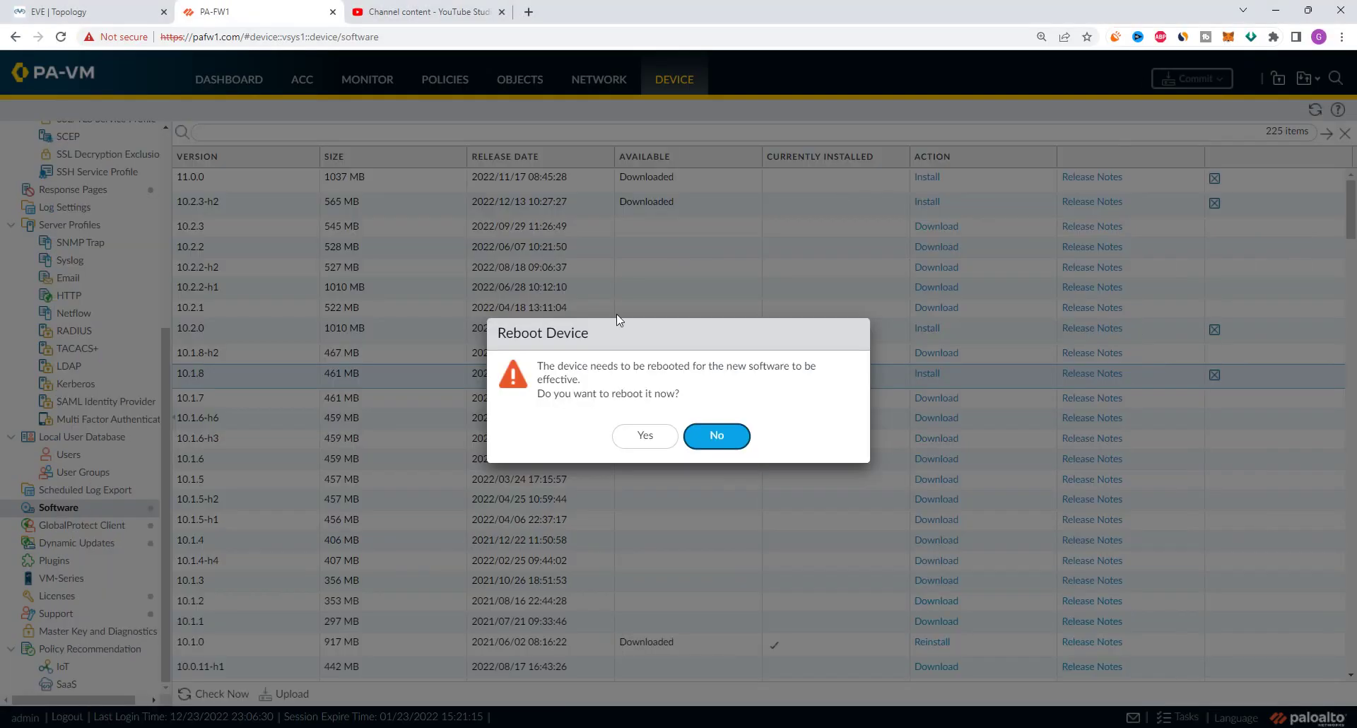
{"action": "left_click", "coordinate": [644, 436]}
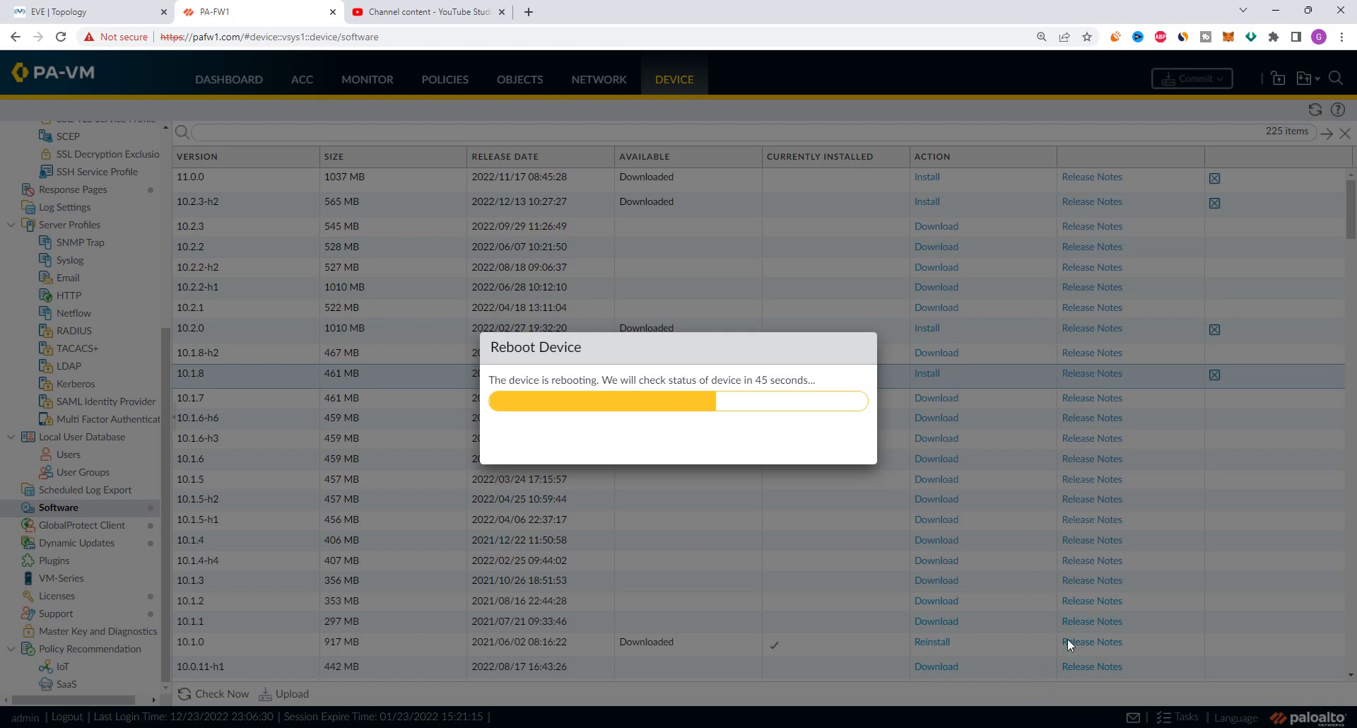
{"action": "left_click", "coordinate": [1123, 718]}
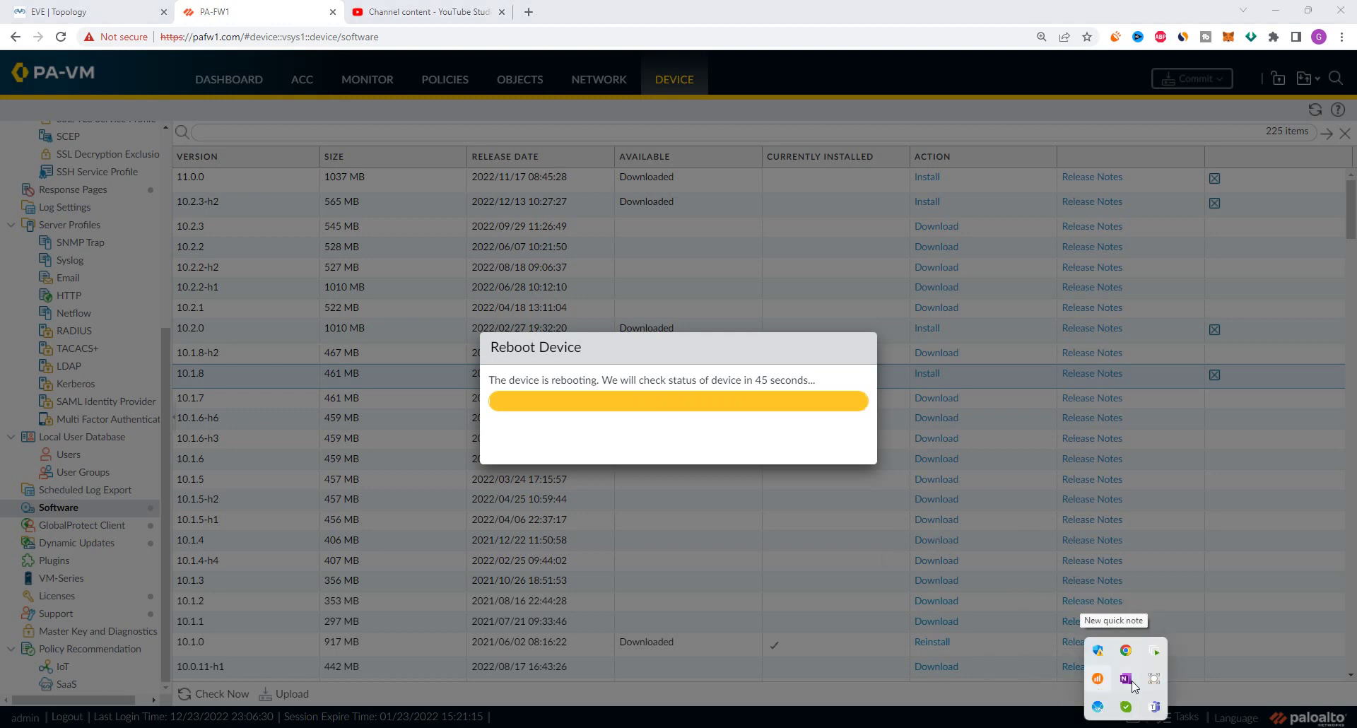
{"action": "right_click", "coordinate": [1154, 679]}
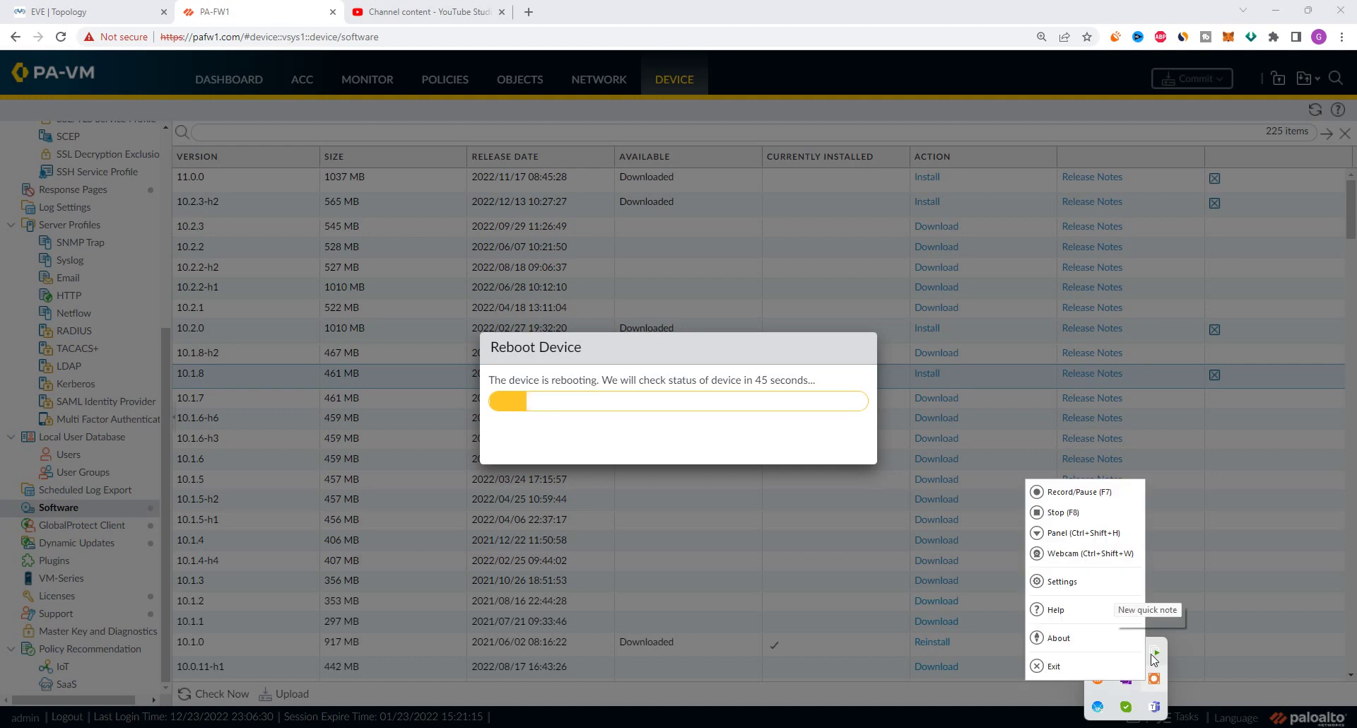
{"action": "left_click", "coordinate": [1058, 493]}
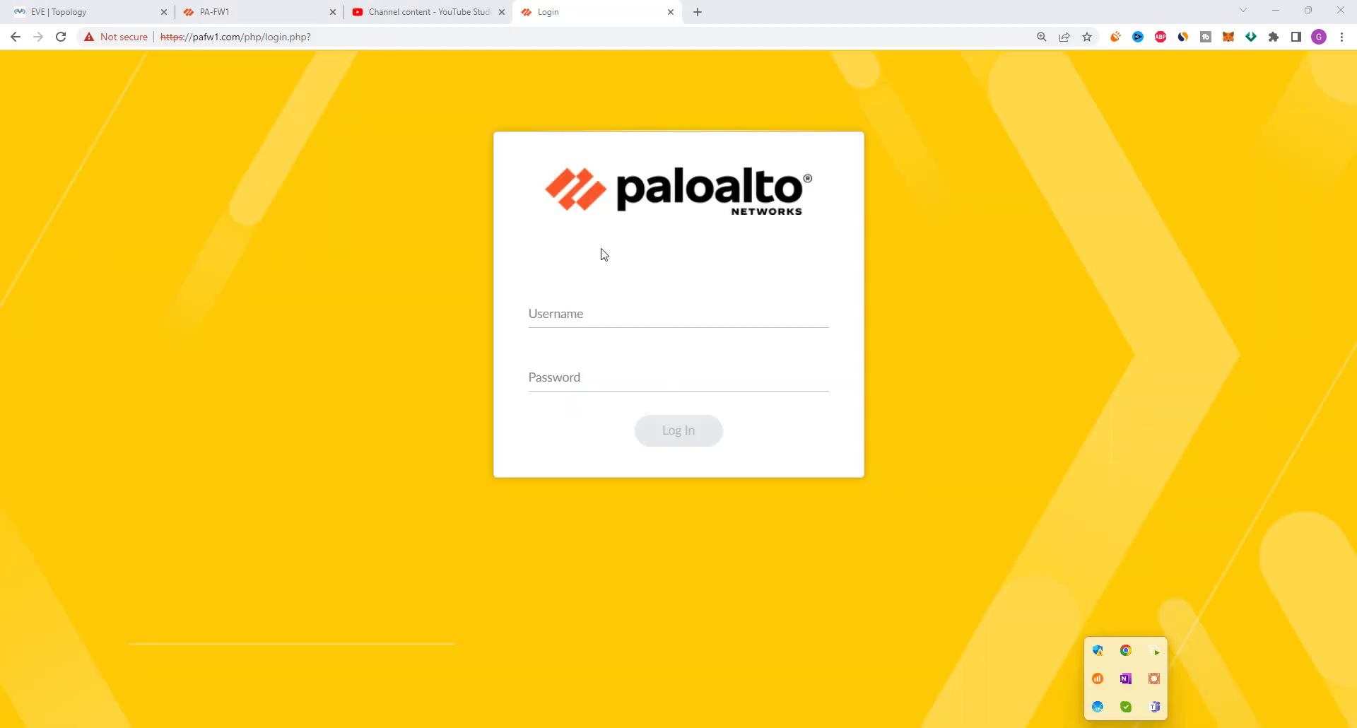
Log in as admin with the account password, close the 10.1 welcome notice and postpone telemetry
{"action": "left_click", "coordinate": [502, 12]}
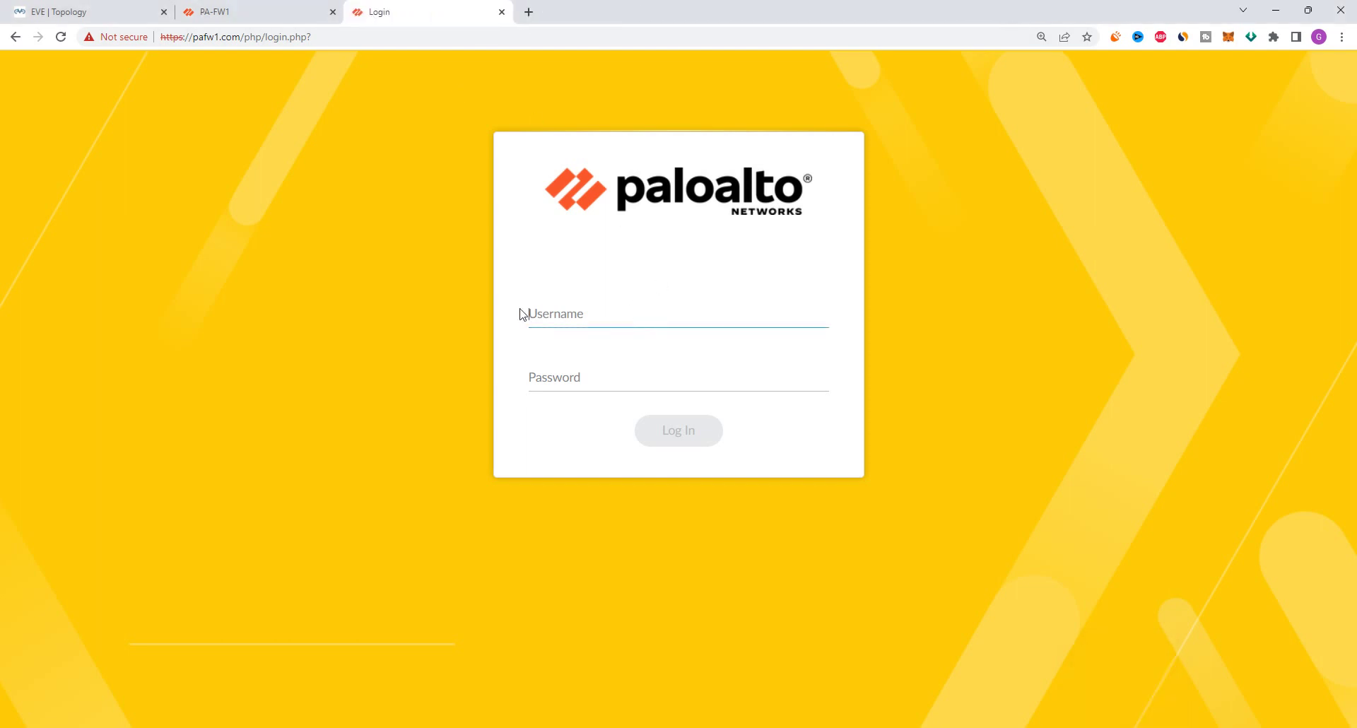
{"action": "type", "text": "admin"}
{"action": "key", "text": "Tab"}
{"action": "type", "text": "admin123"}
{"action": "key", "text": "Return"}
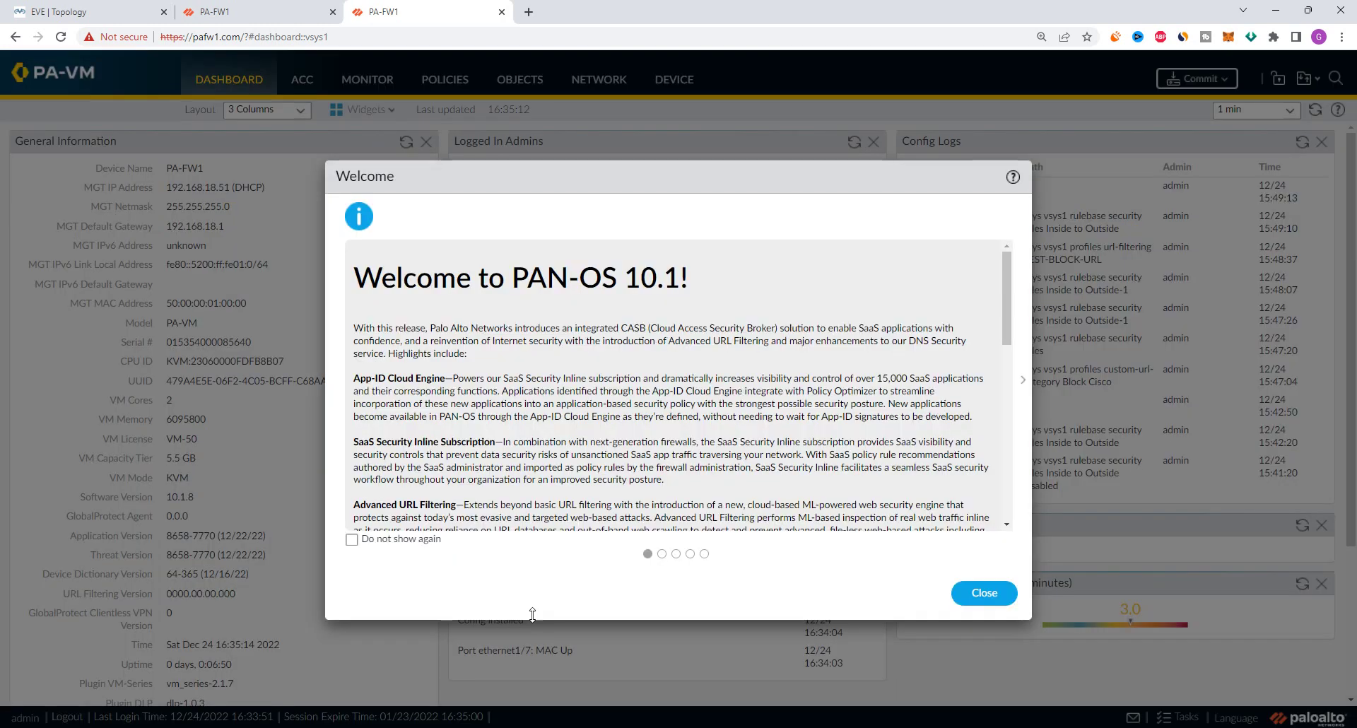
{"action": "left_click", "coordinate": [984, 594]}
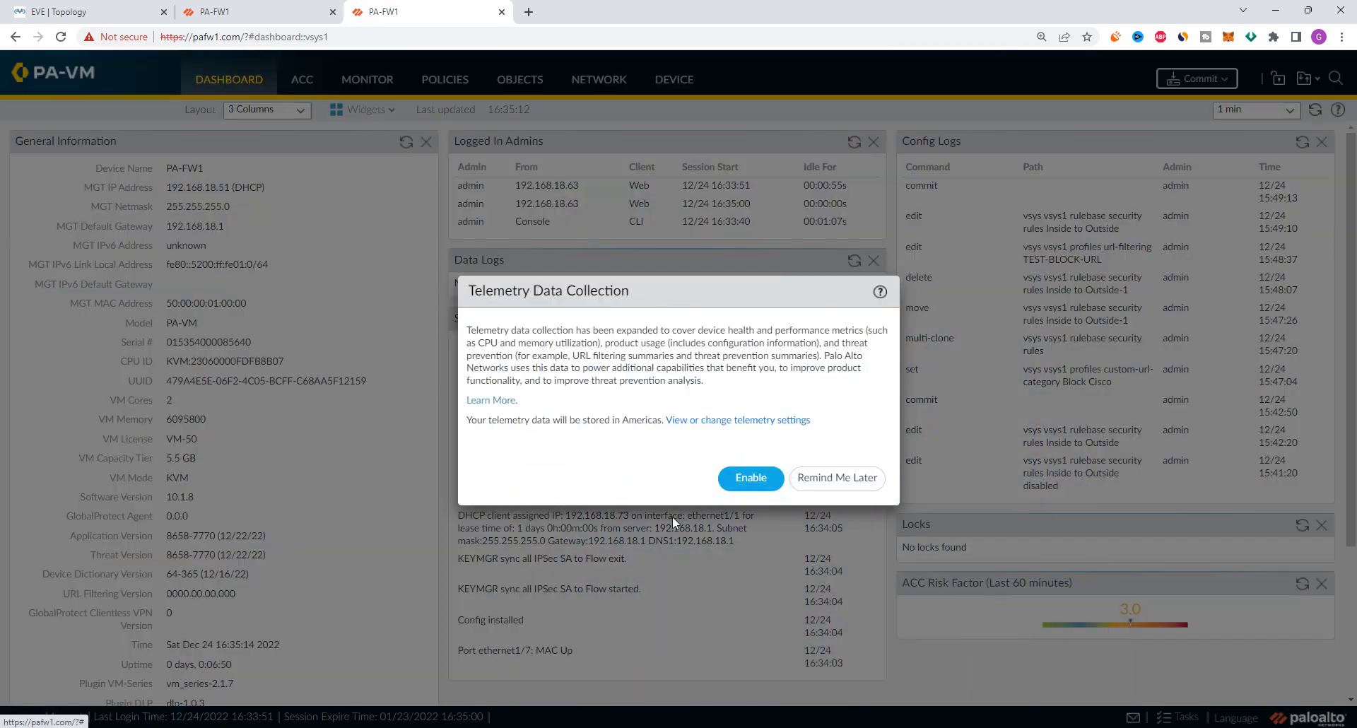
{"action": "left_click", "coordinate": [837, 478]}
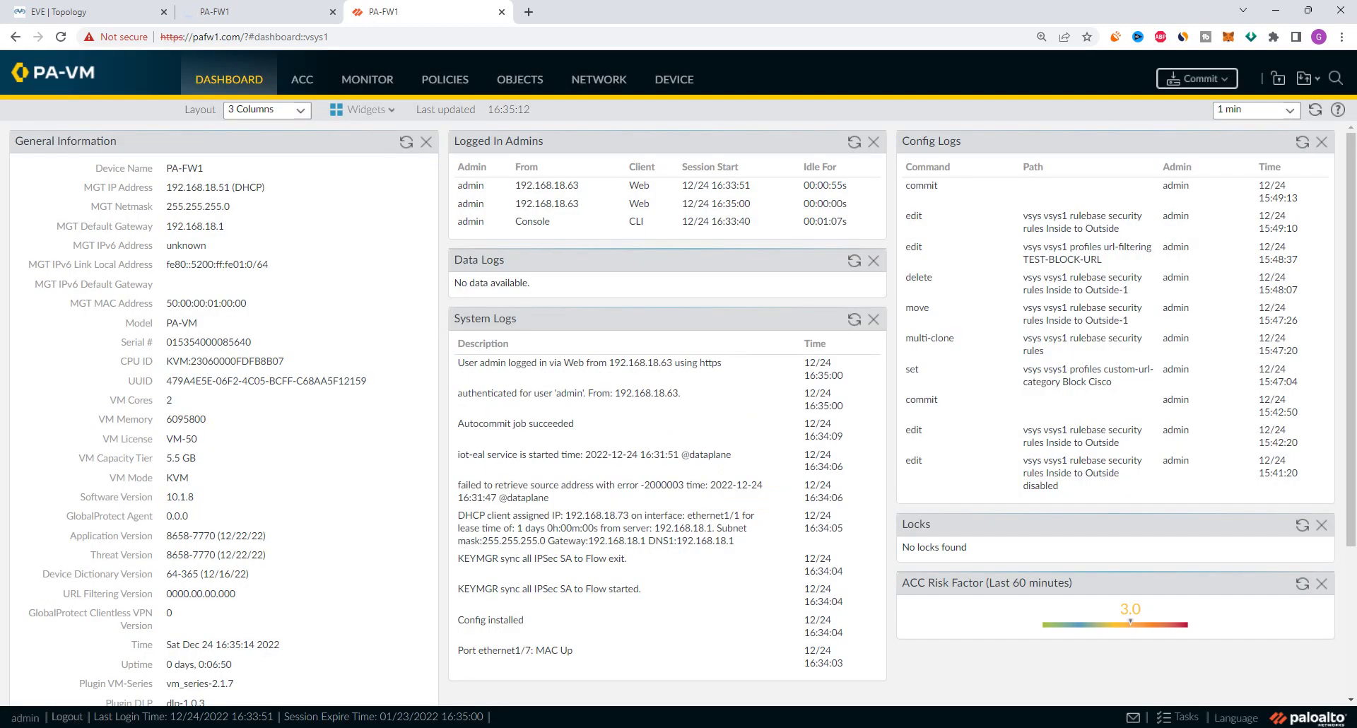
Mark the 10.1.8 software version, then reload the login page by stripping the logout path from the URL
{"action": "double_click", "coordinate": [188, 498]}
{"action": "left_click", "coordinate": [672, 83]}
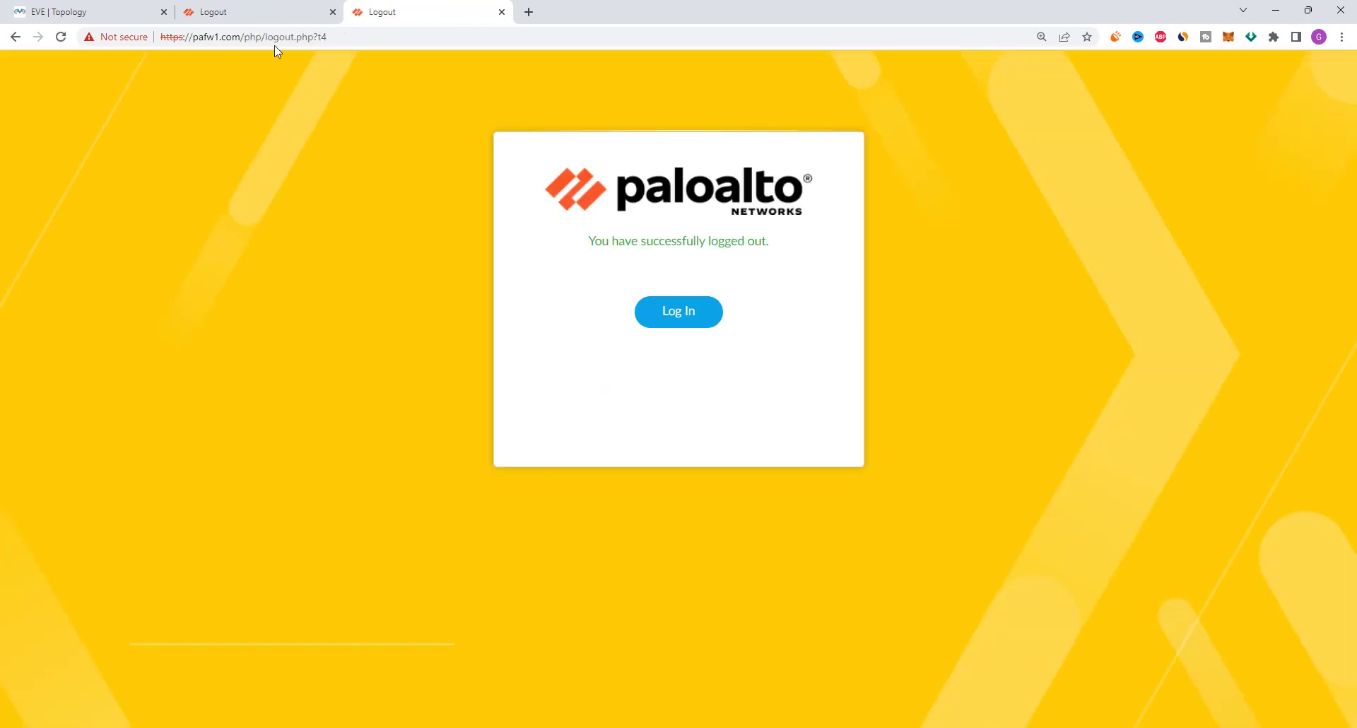
{"action": "left_click_drag", "start_coordinate": [244, 37], "coordinate": [437, 43]}
{"action": "key", "text": "BackSpace"}
{"action": "key", "text": "Return"}
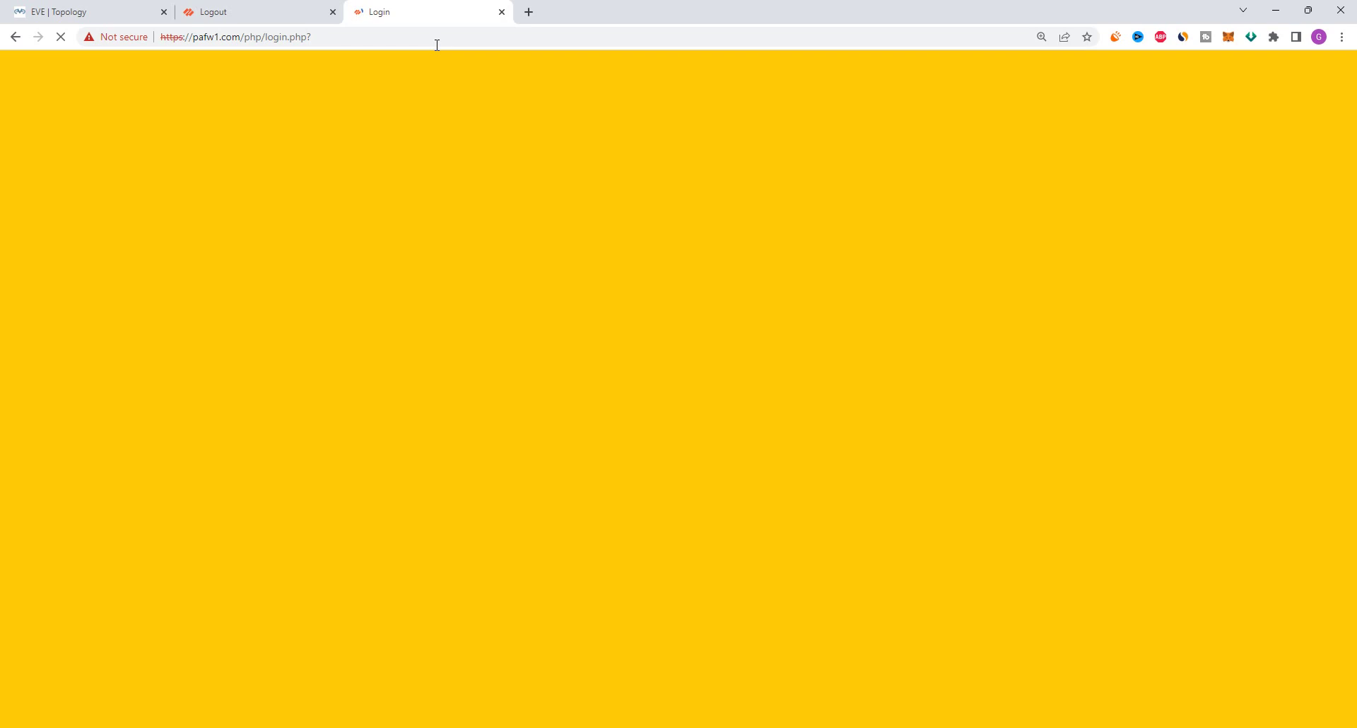
Sign in again as admin with the account password
{"action": "type", "text": "admin"}
{"action": "key", "text": "Tab"}
{"action": "type", "text": "paloalto"}
{"action": "key", "text": "Return"}
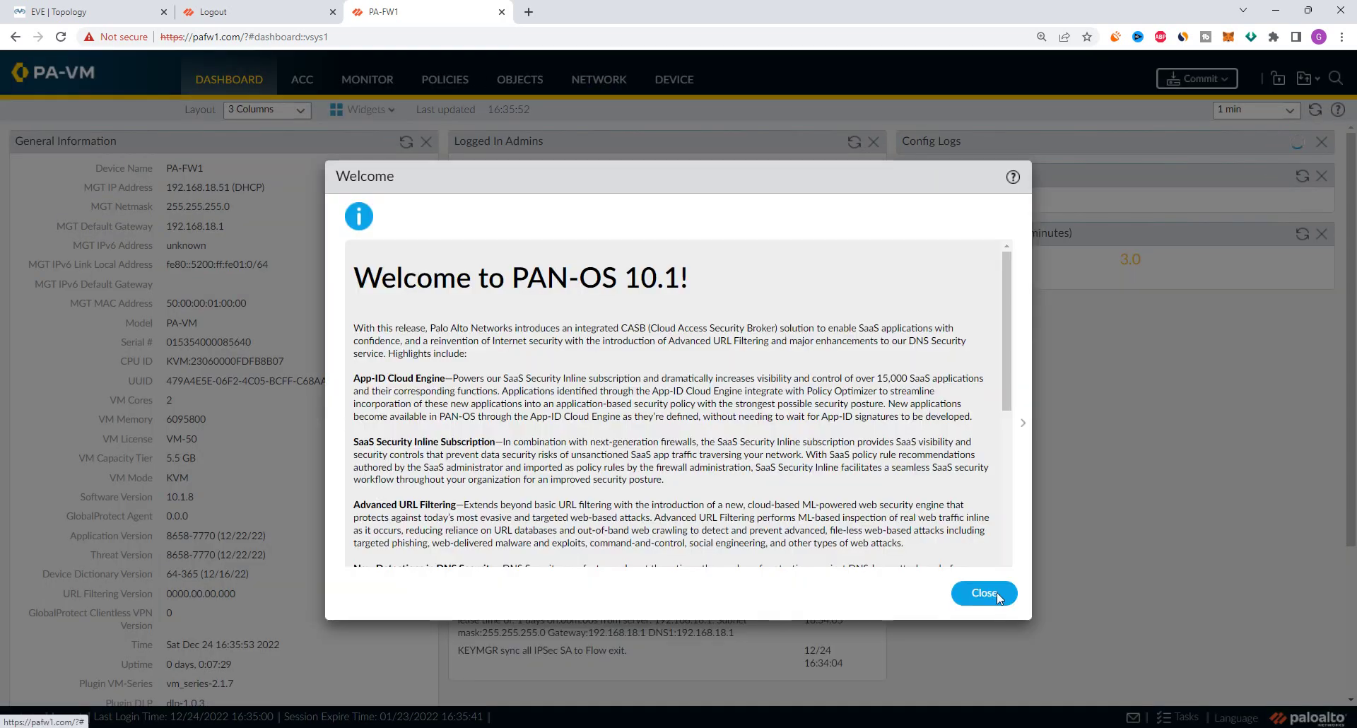
Dismiss the notices, check the 10.1.8 and 8658-7770 versions on the dashboard, and open Device > Software
{"action": "left_click", "coordinate": [996, 593]}
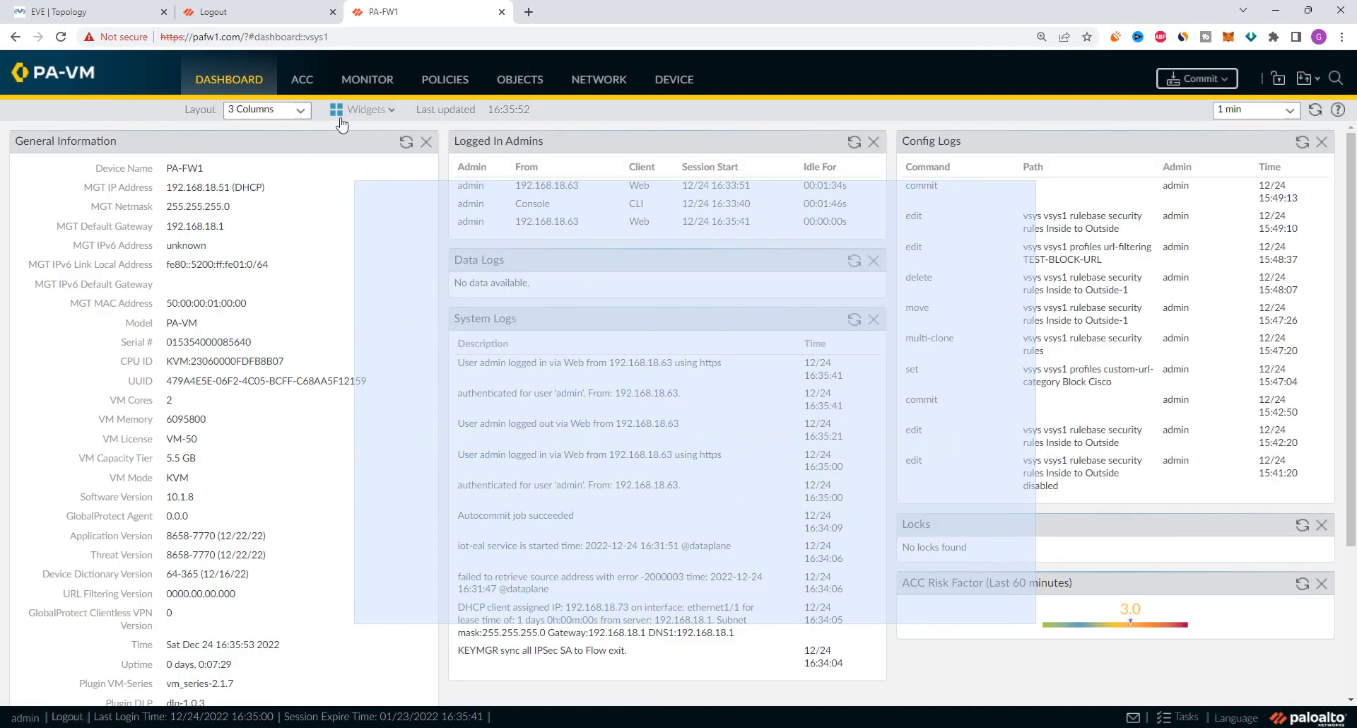
{"action": "left_click", "coordinate": [846, 475]}
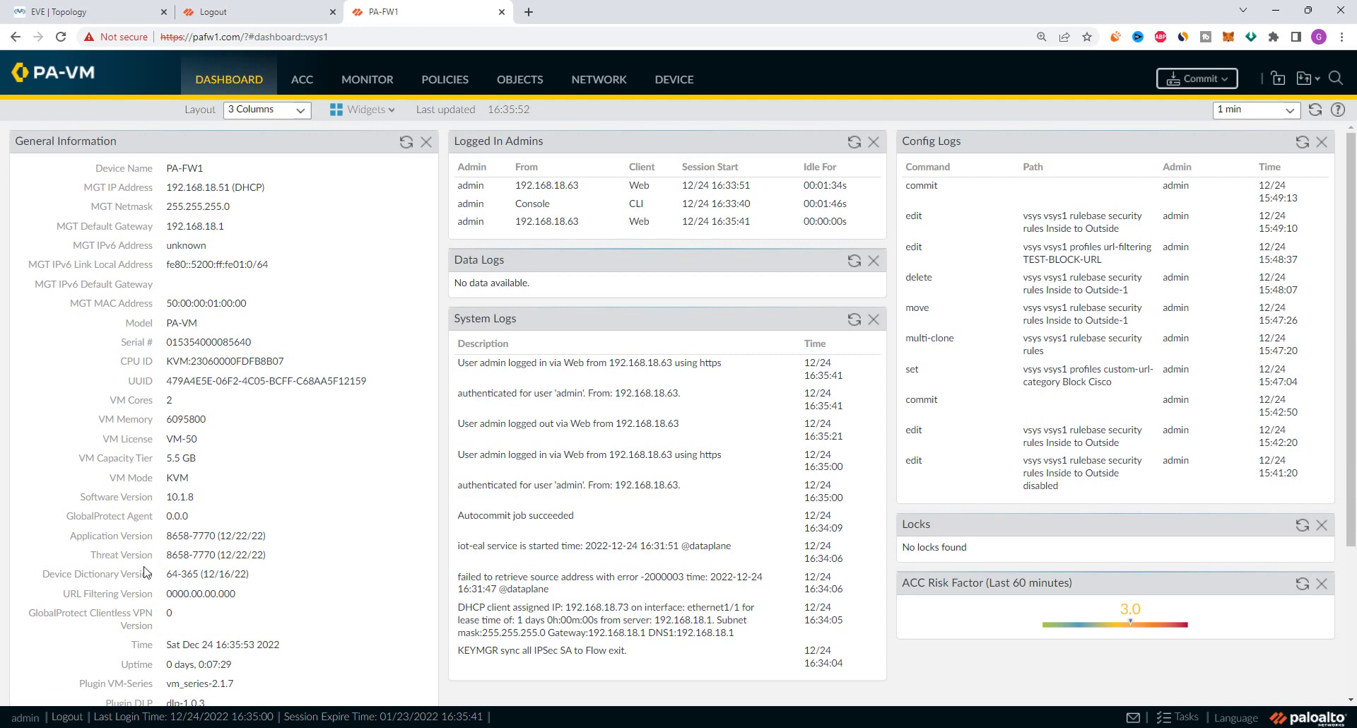
{"action": "left_click_drag", "start_coordinate": [168, 496], "coordinate": [281, 559]}
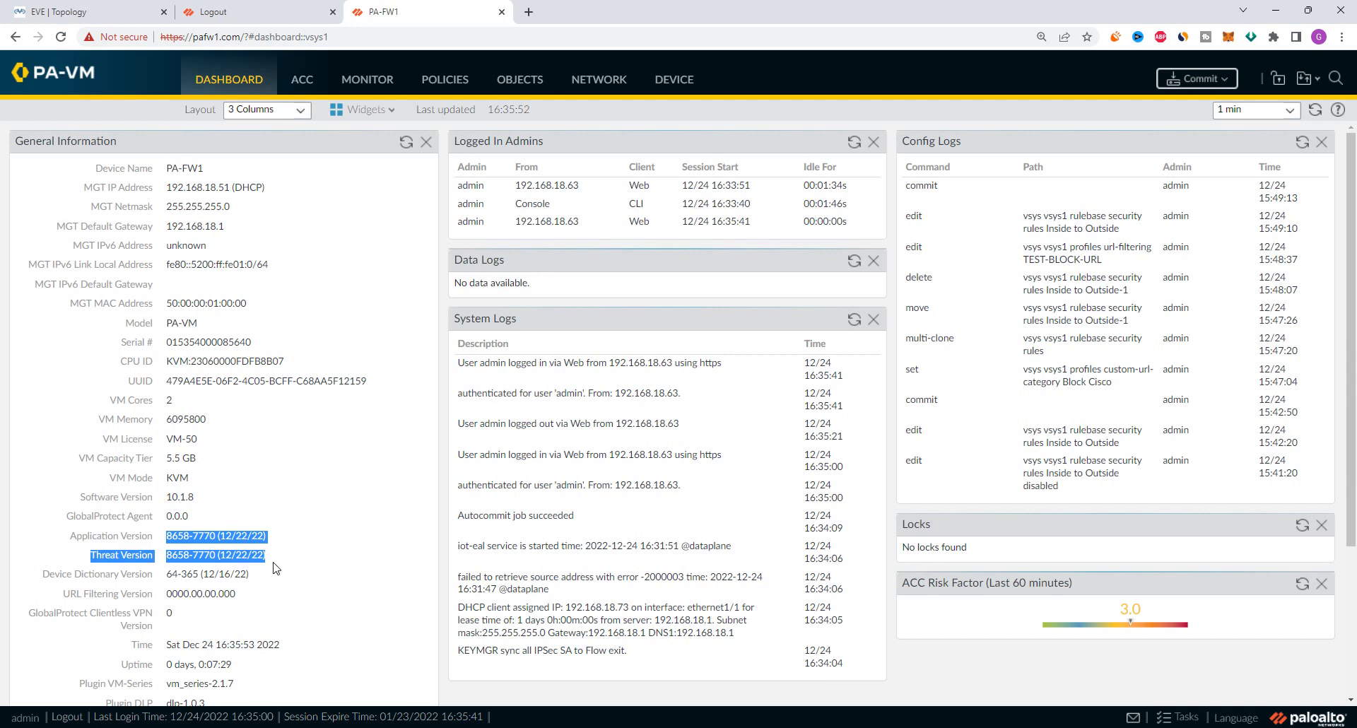
{"action": "left_click_drag", "start_coordinate": [266, 555], "coordinate": [78, 536]}
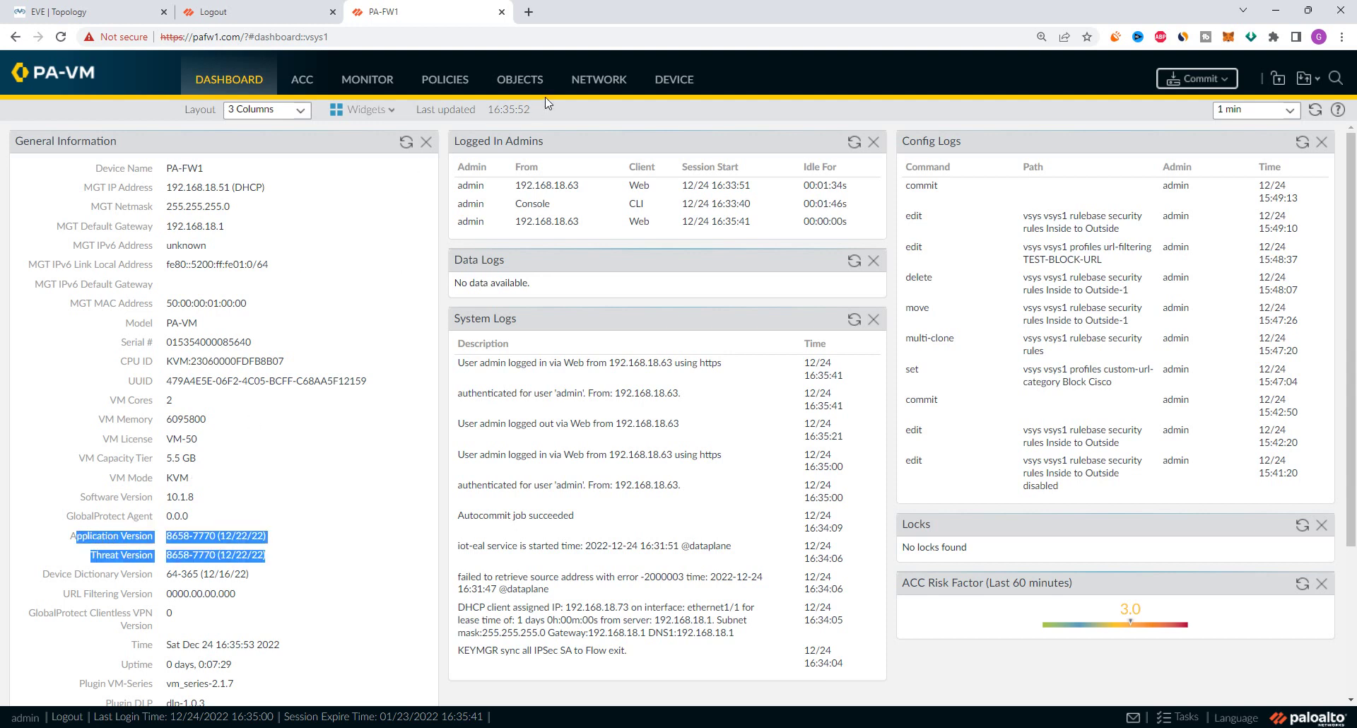
{"action": "left_click", "coordinate": [674, 80]}
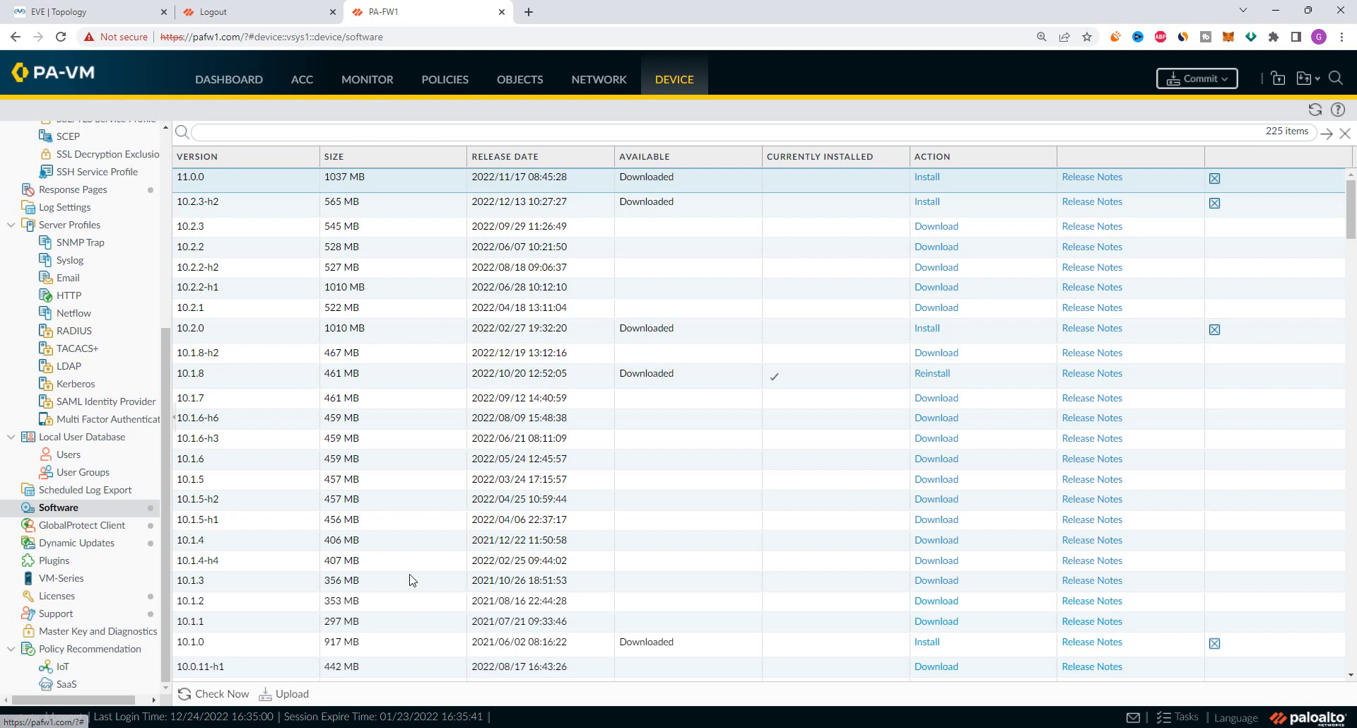
Open the Upload software package import and browse for a file, then close the picker without choosing one
{"action": "left_click", "coordinate": [289, 695]}
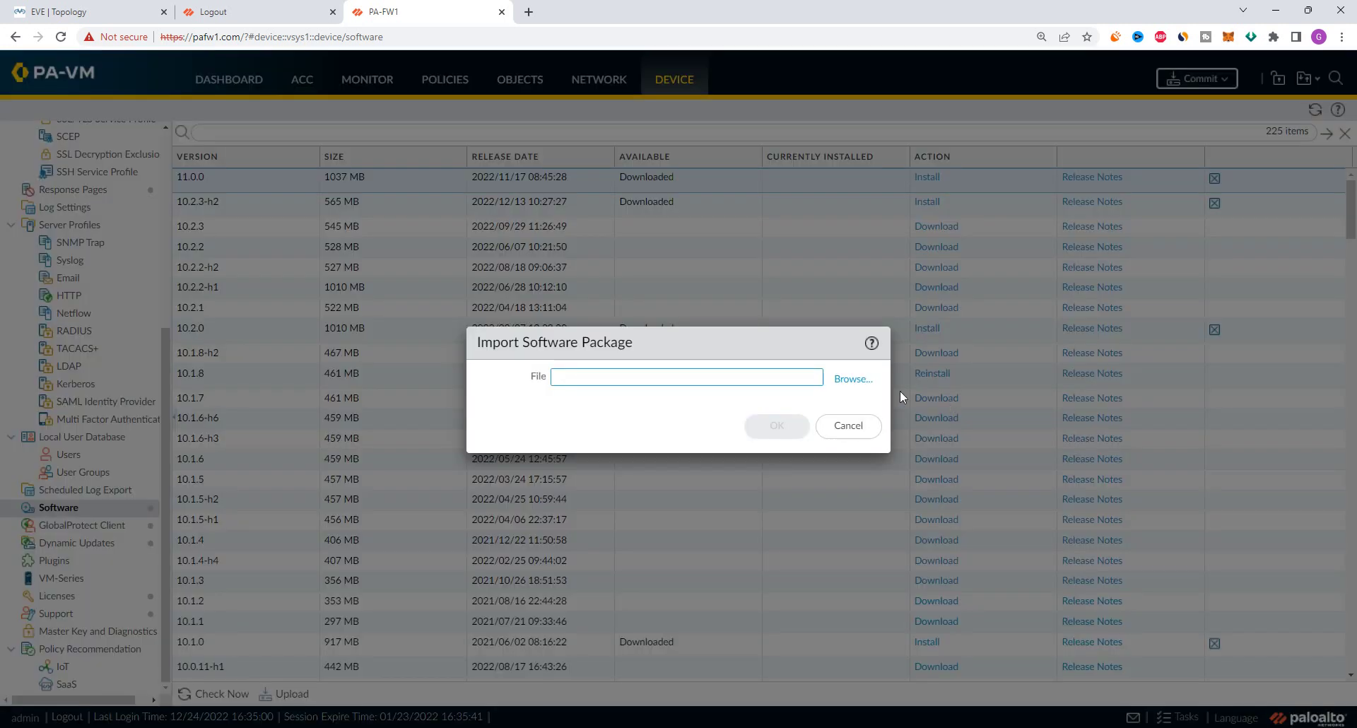
{"action": "left_click", "coordinate": [872, 385]}
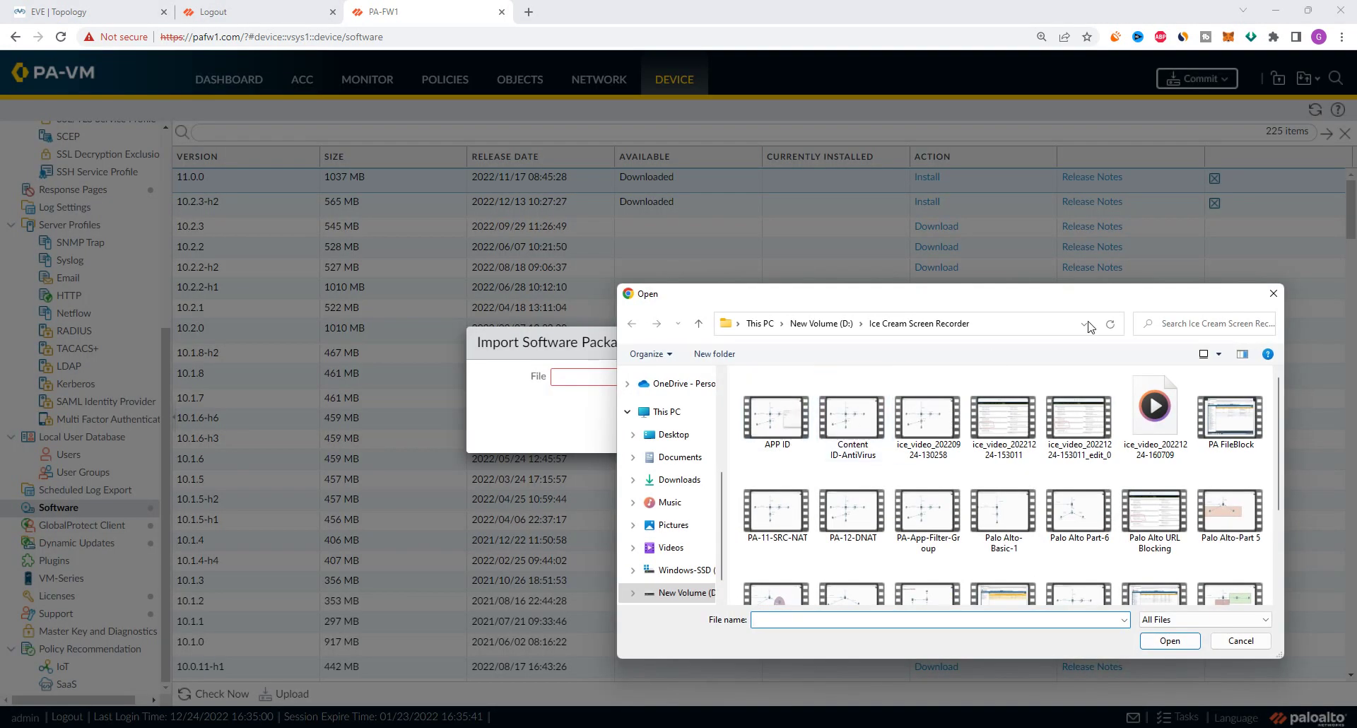
{"action": "left_click", "coordinate": [1273, 297]}
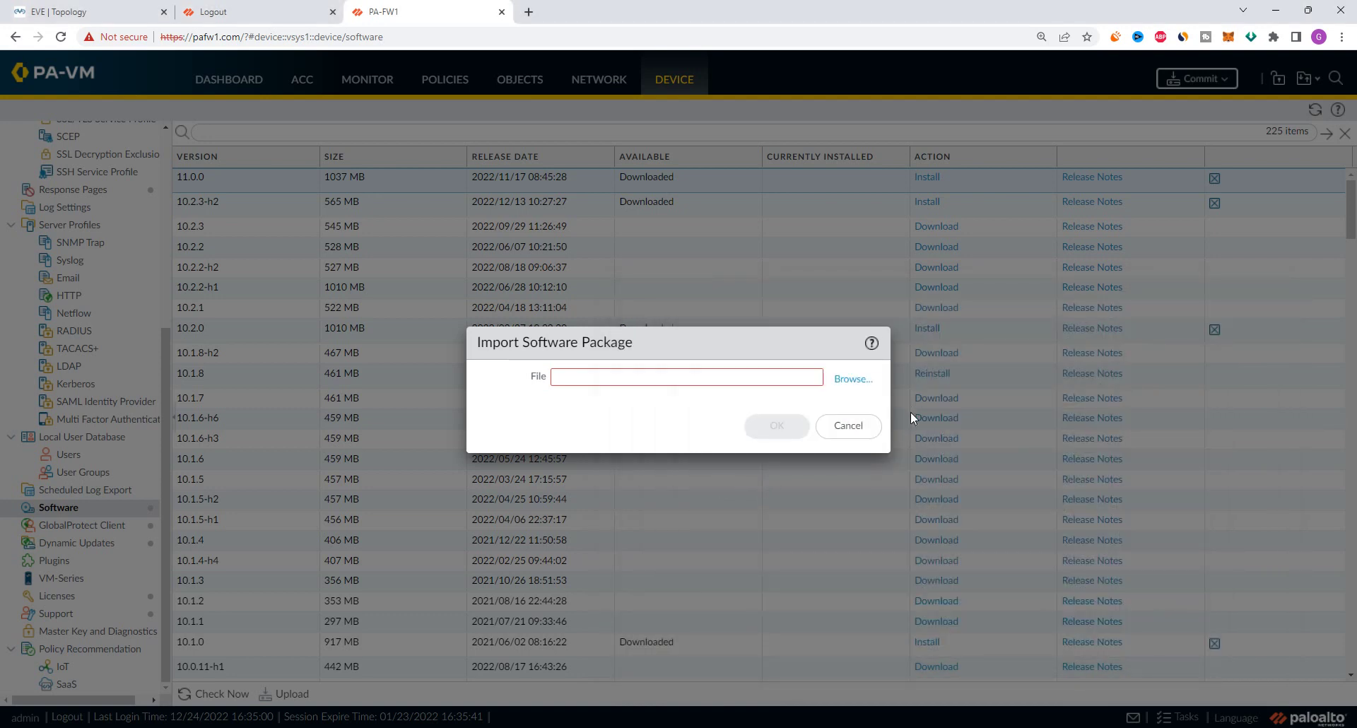
{"action": "left_click", "coordinate": [862, 434]}
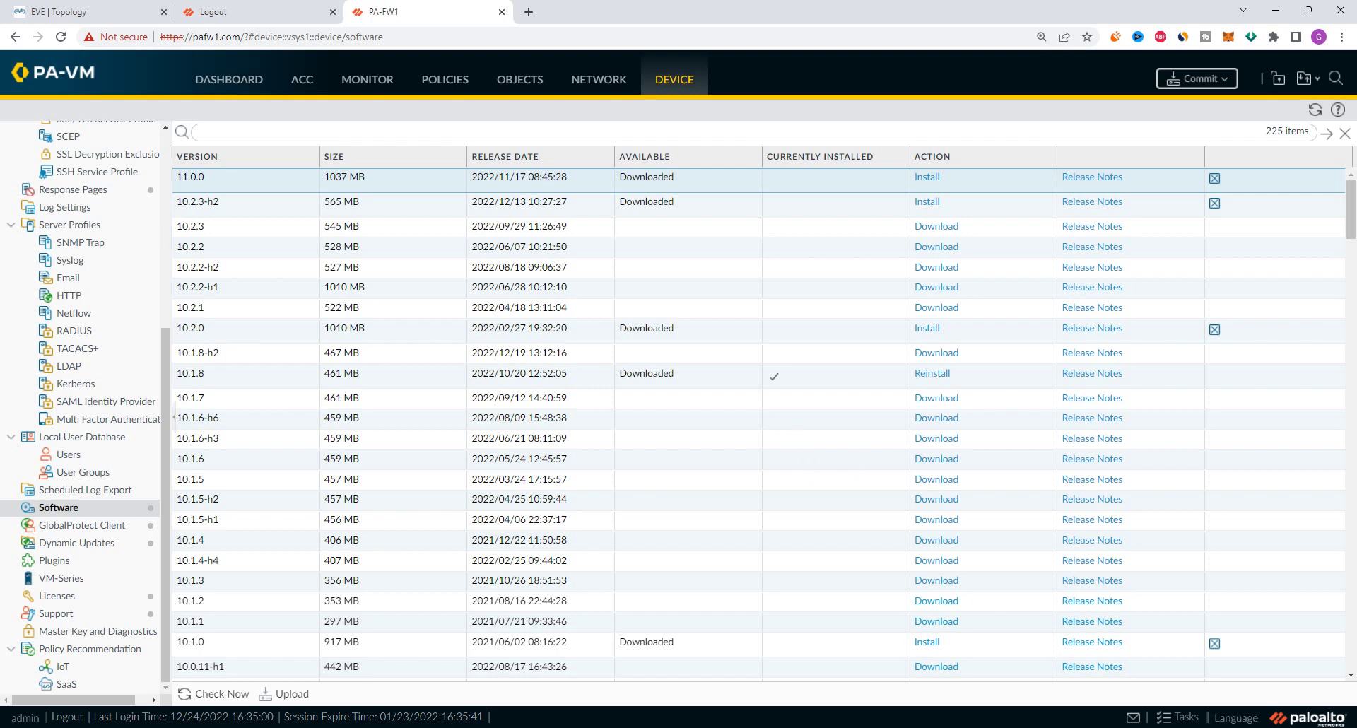
Return to the Software list showing 10.1.8 installed and 10.2.0, 10.2.3-h2, 11.0.0 downloaded
{"action": "right_click", "coordinate": [1155, 679]}
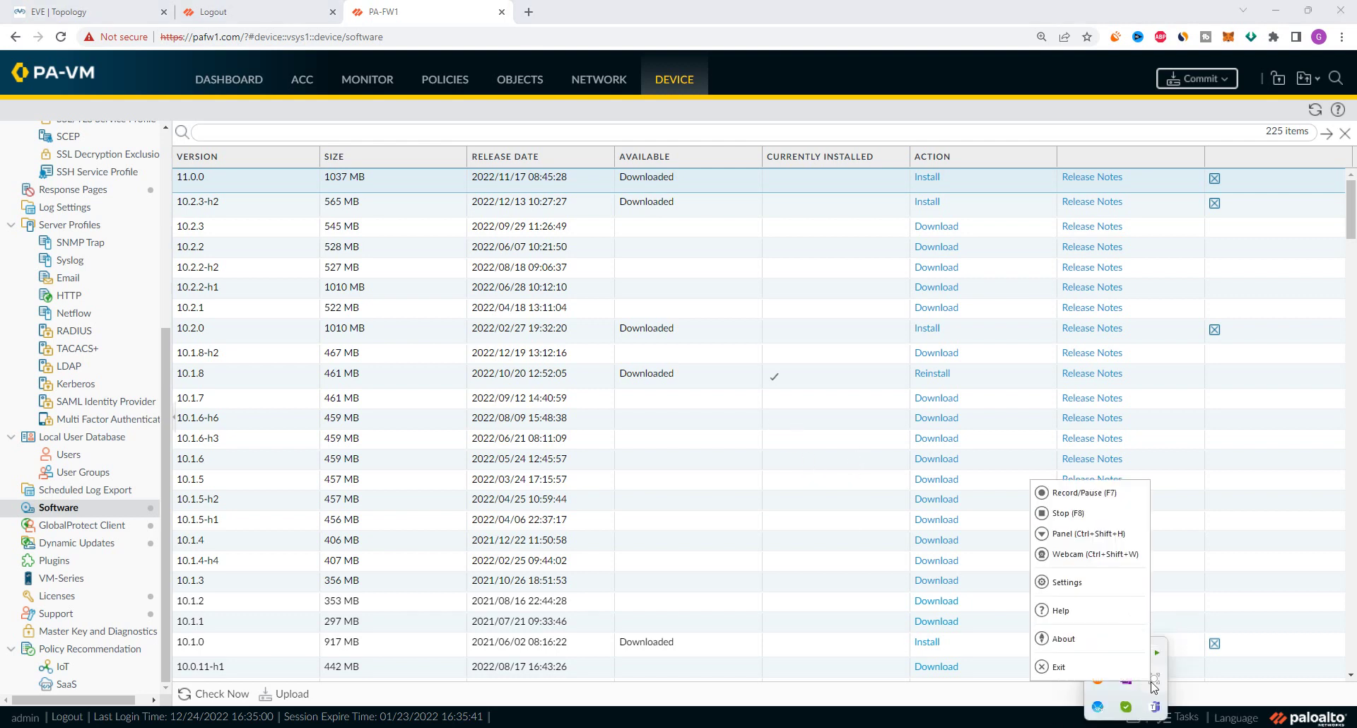